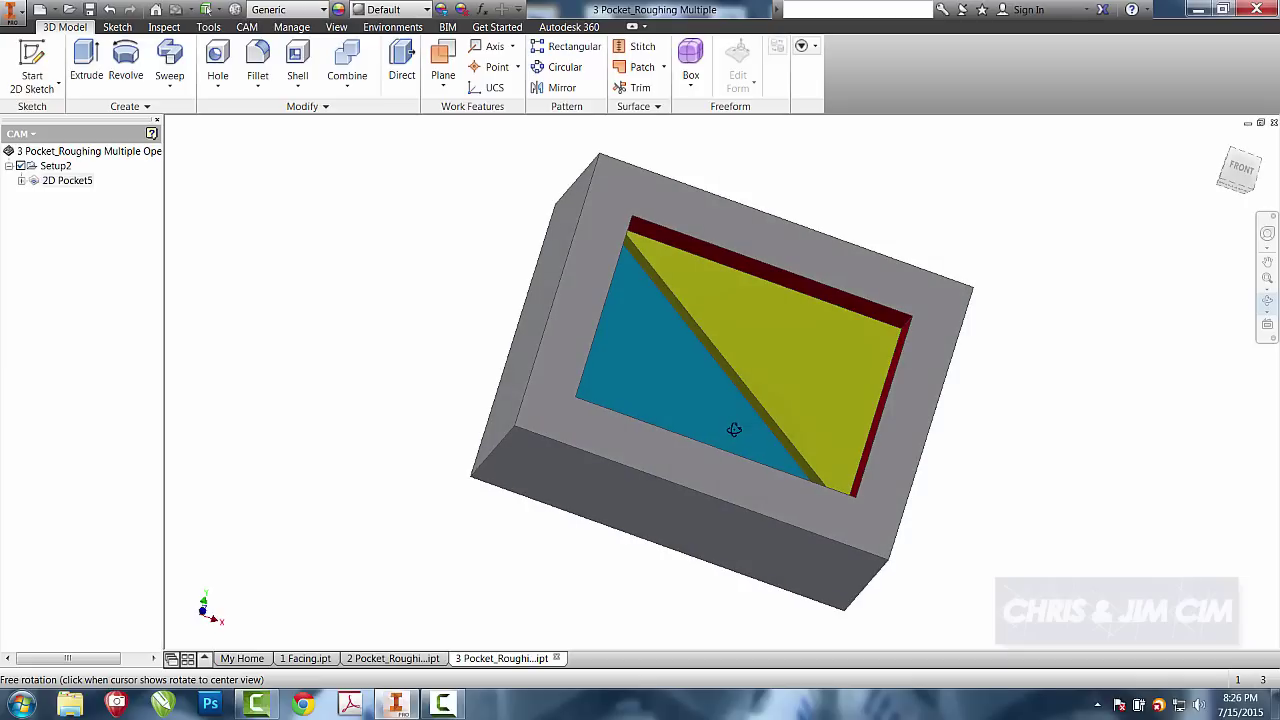
- Exit Free Orbit, leaving the pocketed block at its new viewing angle
{"action": "right_click", "coordinate": [391, 300]}
{"action": "key", "text": "Escape"}
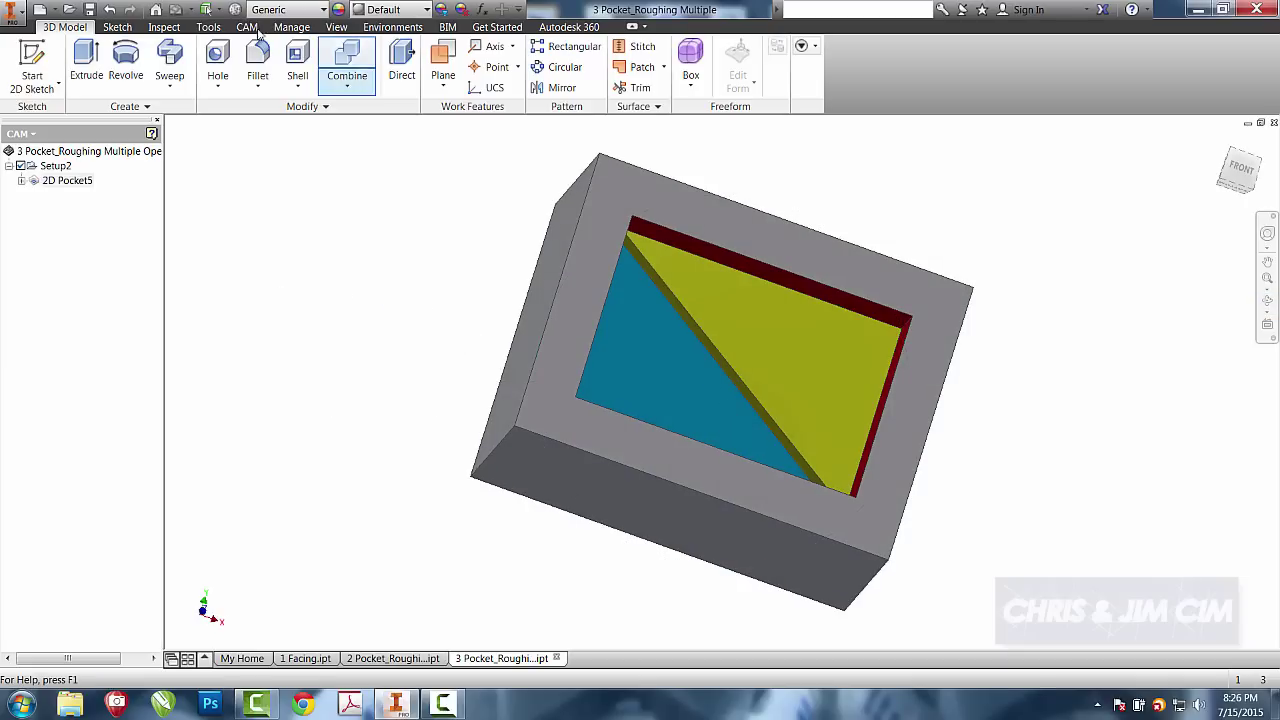
- Start a new CAM setup with its stock point at the block corner
{"action": "left_click", "coordinate": [248, 27]}
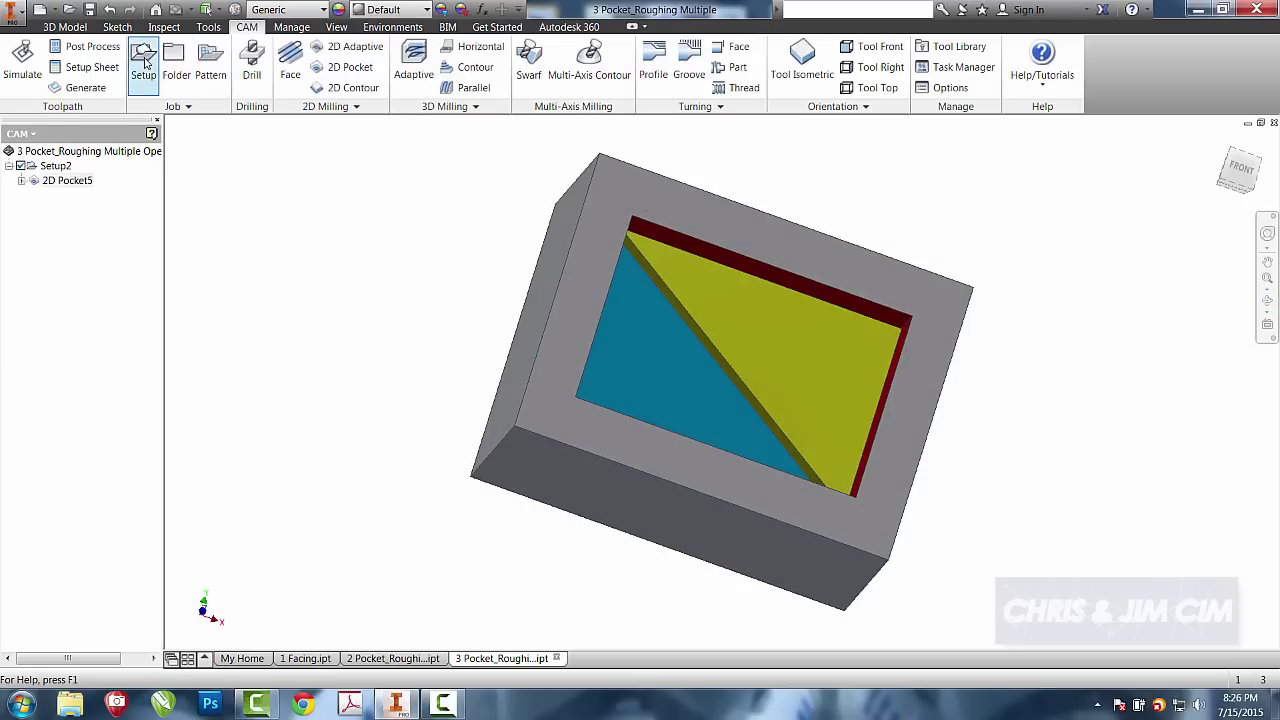
{"action": "left_click", "coordinate": [145, 62]}
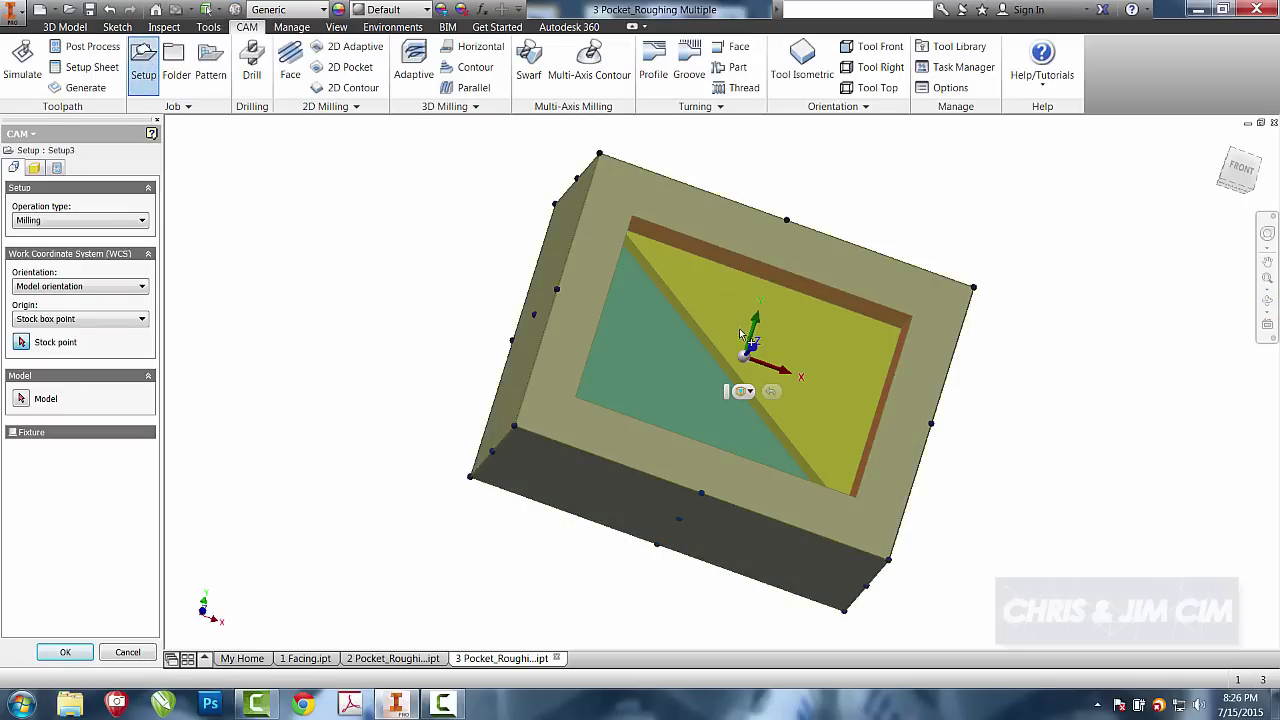
{"action": "left_click", "coordinate": [514, 428]}
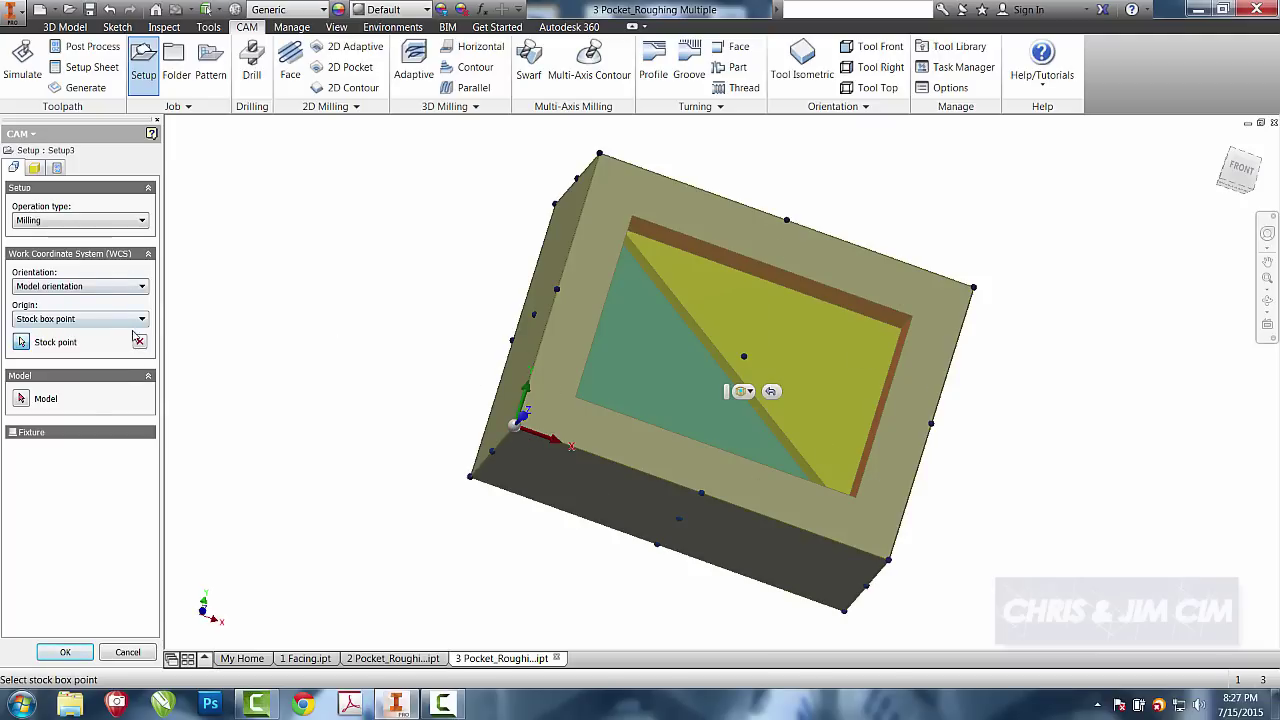
- Set the stock to a relative size box with no additional stock
{"action": "left_click", "coordinate": [34, 168]}
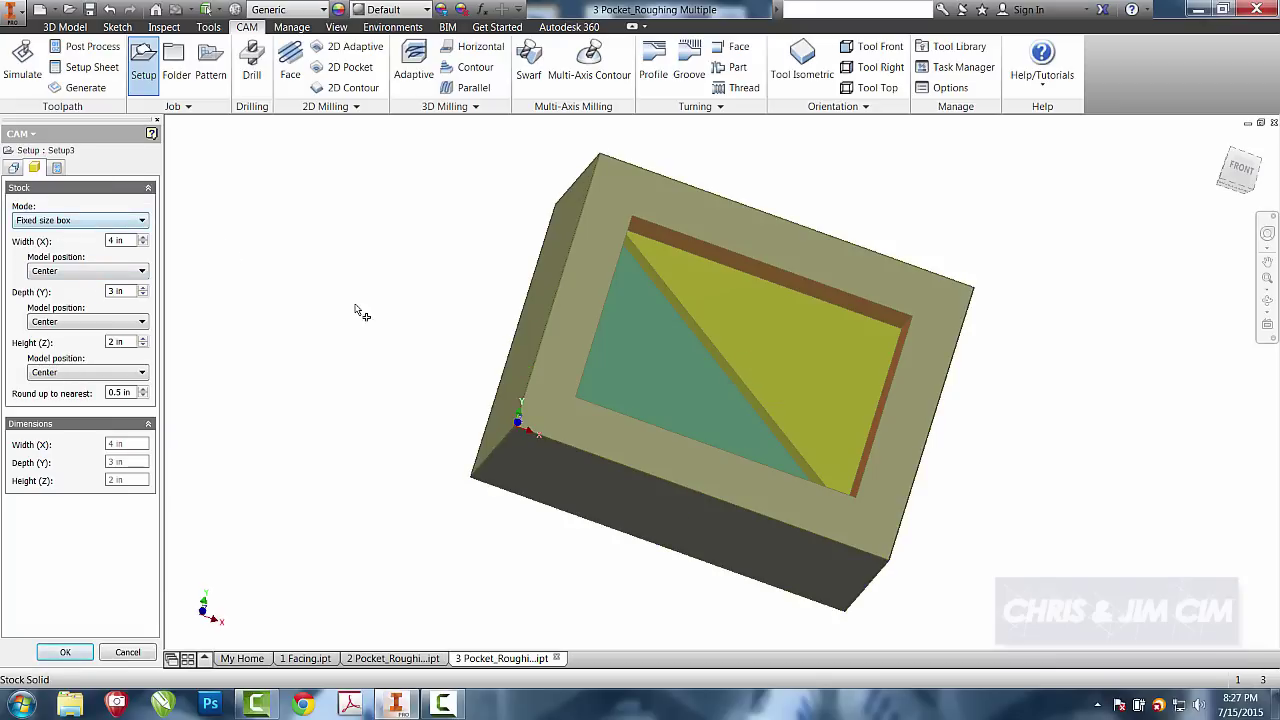
{"action": "left_click", "coordinate": [69, 222]}
{"action": "left_click", "coordinate": [80, 244]}
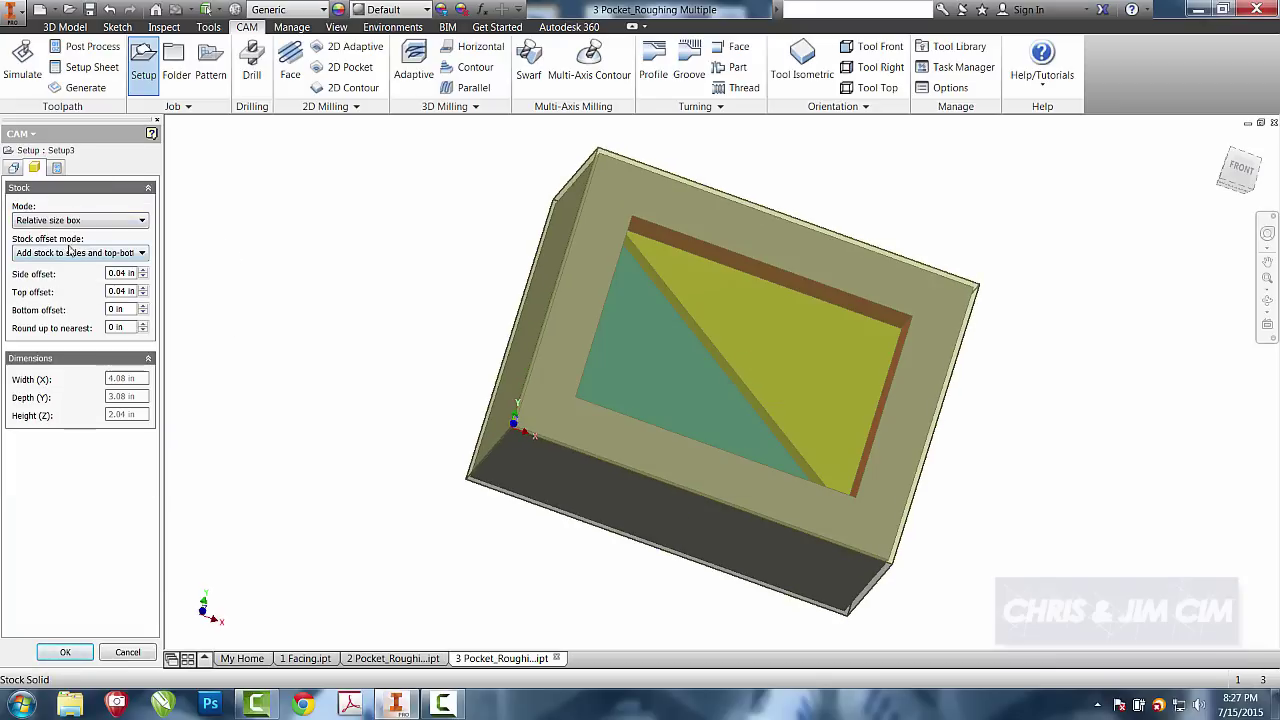
{"action": "left_click", "coordinate": [88, 253]}
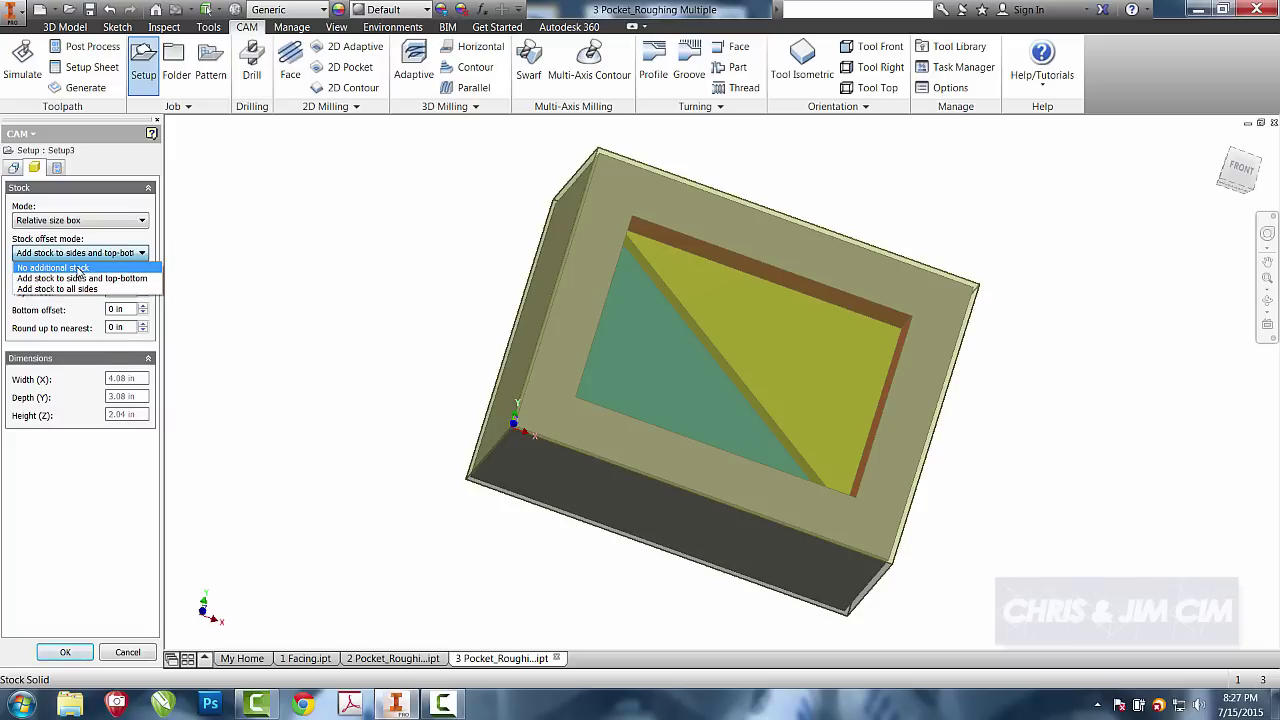
{"action": "left_click", "coordinate": [79, 268]}
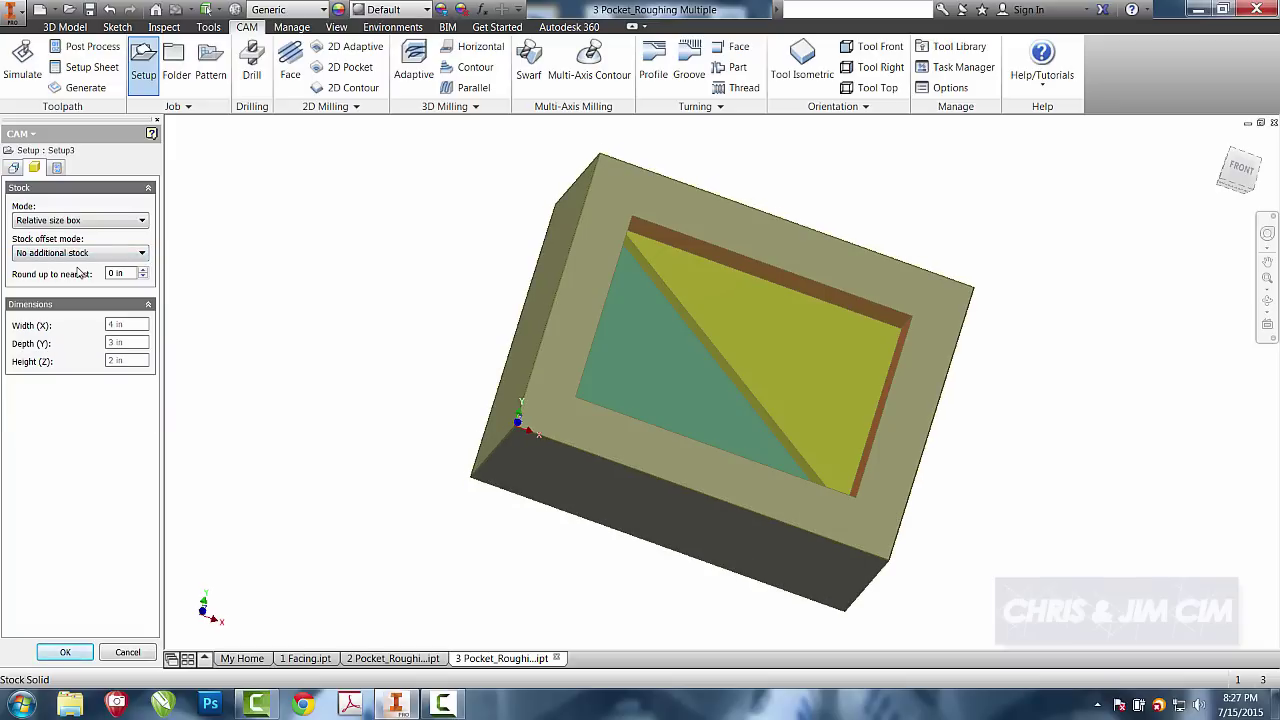
- Name the program 'Roughing Multplie' and create Setup3
{"action": "left_click", "coordinate": [58, 168]}
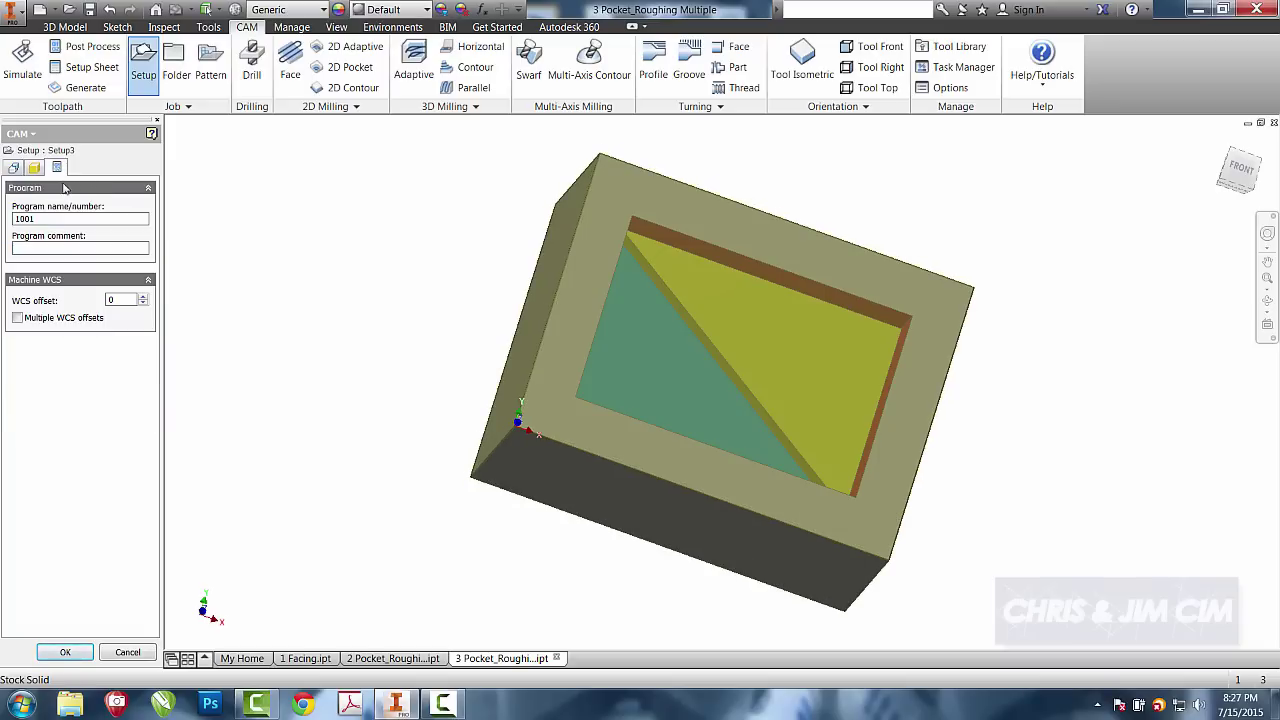
{"action": "double_click", "coordinate": [63, 221]}
{"action": "type", "text": "Roughing Multiple"}
{"action": "left_click", "coordinate": [65, 652]}
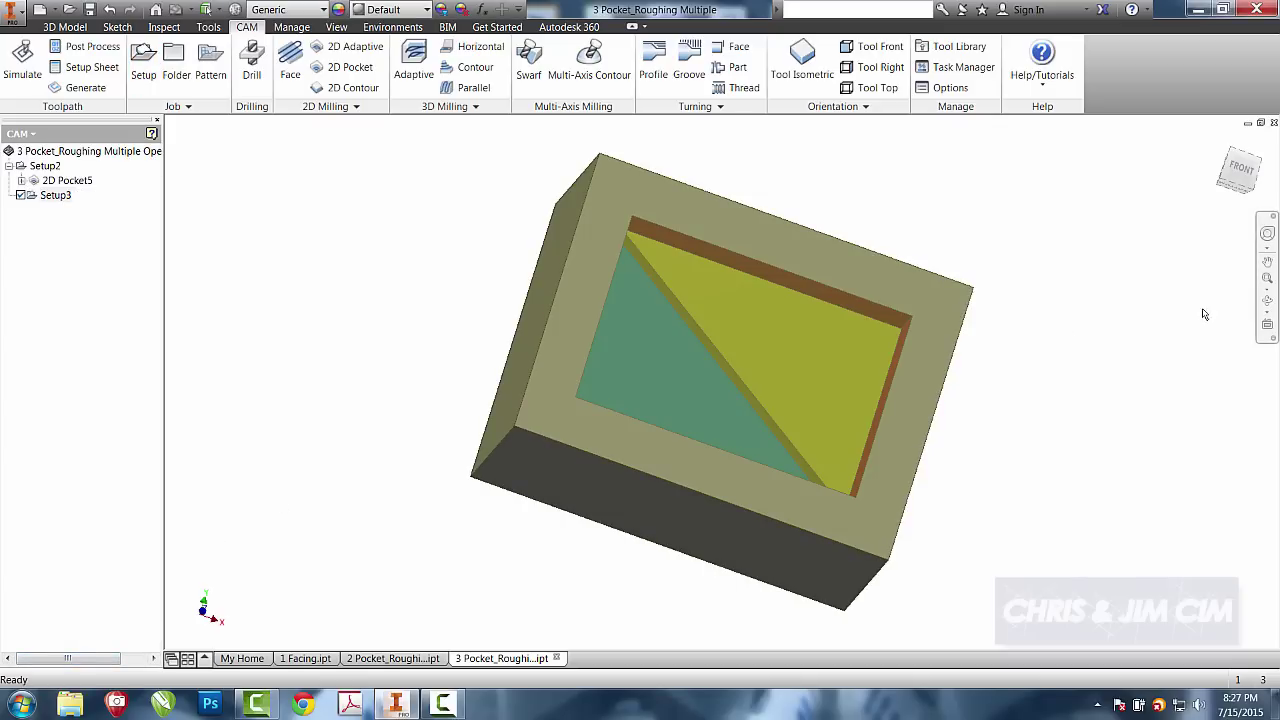
- Create a 2D Pocket operation using the rectangular pocket floor outline as its contour
{"action": "left_click", "coordinate": [1267, 300]}
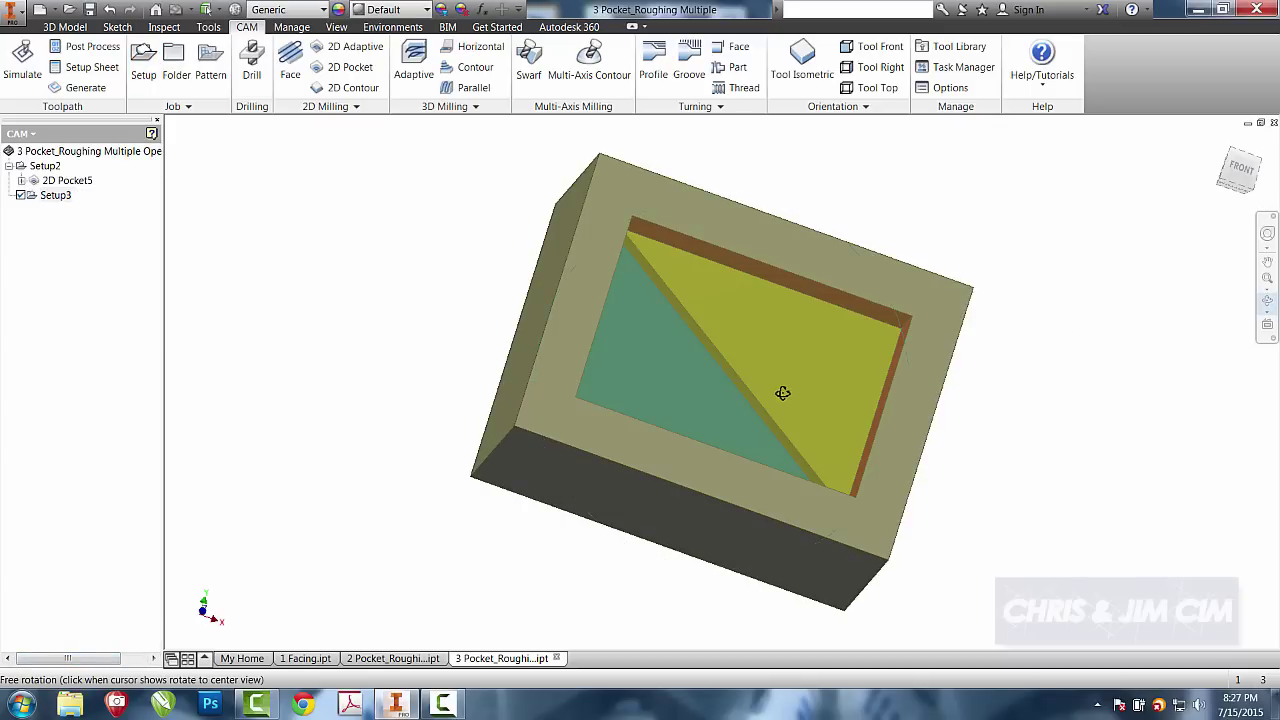
{"action": "left_click_drag", "start_coordinate": [777, 386], "coordinate": [714, 363]}
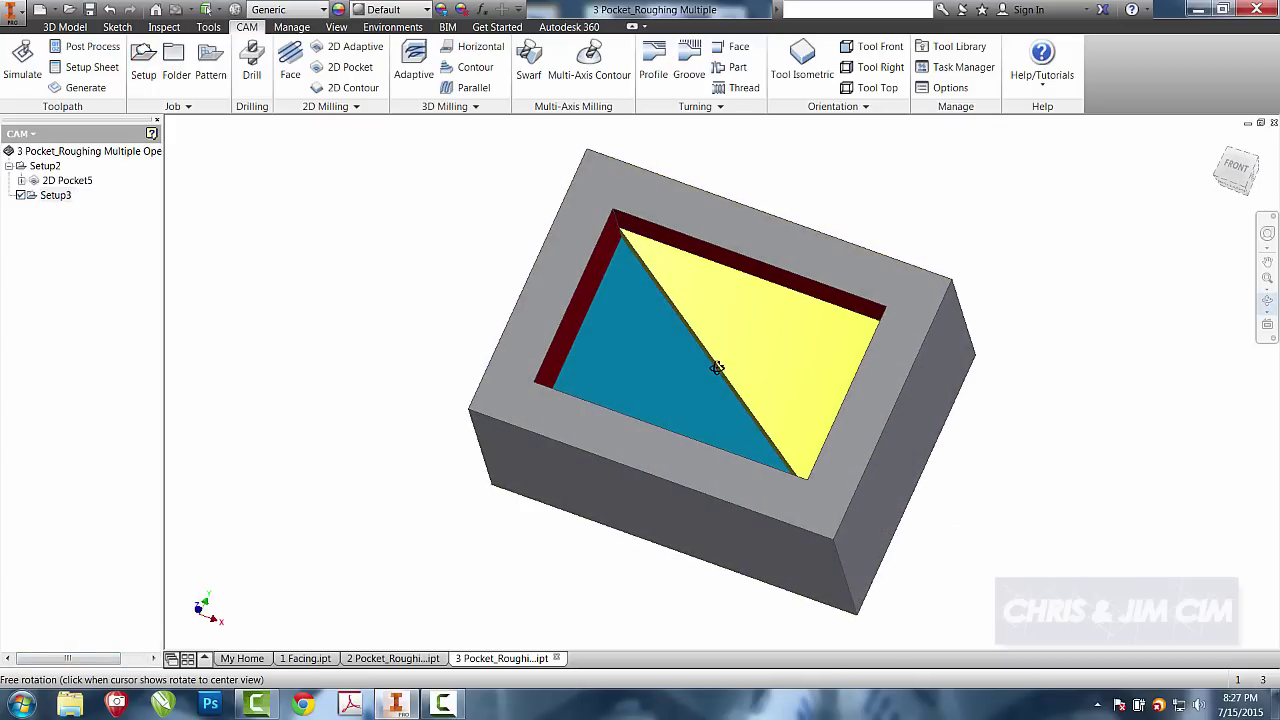
{"action": "left_click", "coordinate": [351, 67]}
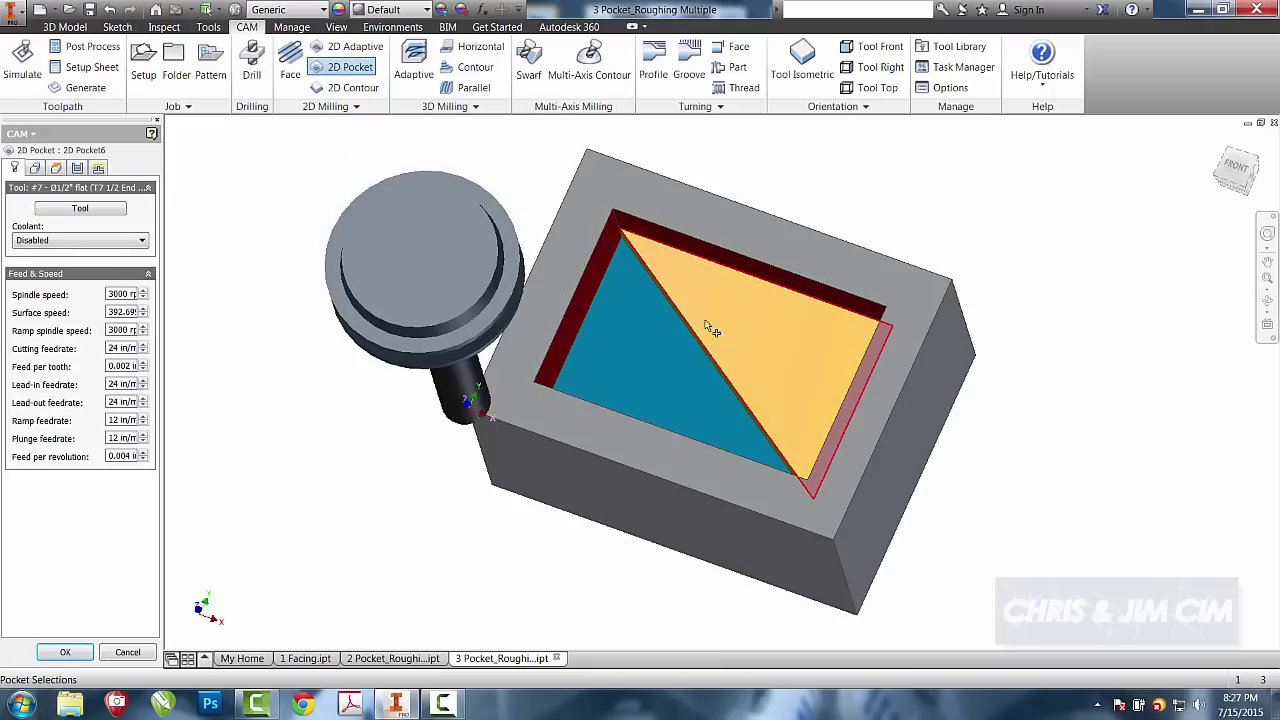
{"action": "left_click", "coordinate": [765, 272]}
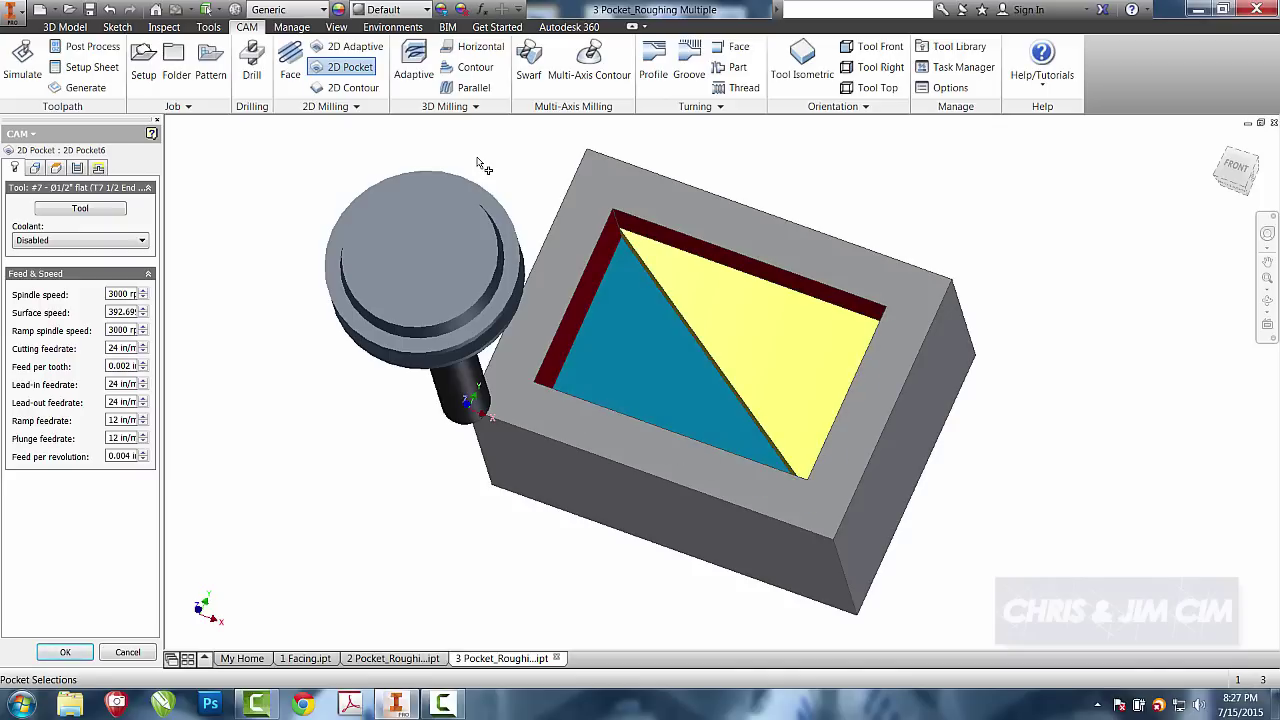
{"action": "left_click", "coordinate": [612, 230]}
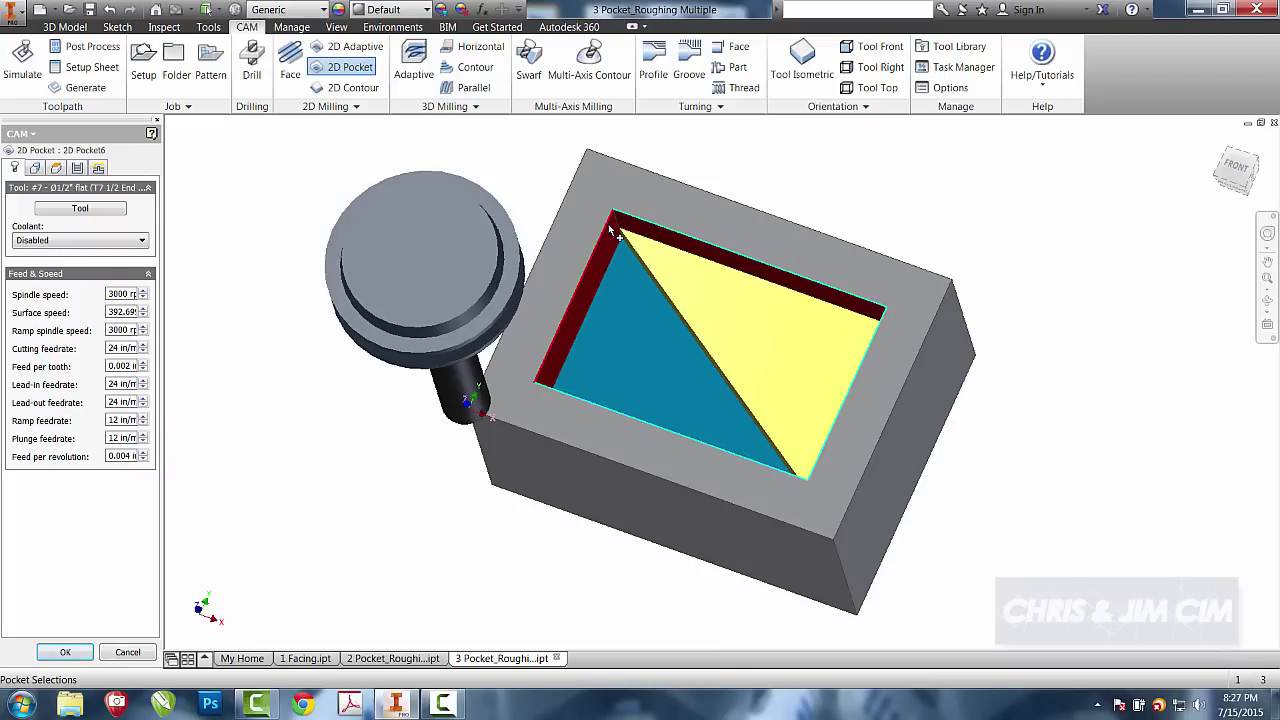
{"action": "left_click", "coordinate": [612, 230]}
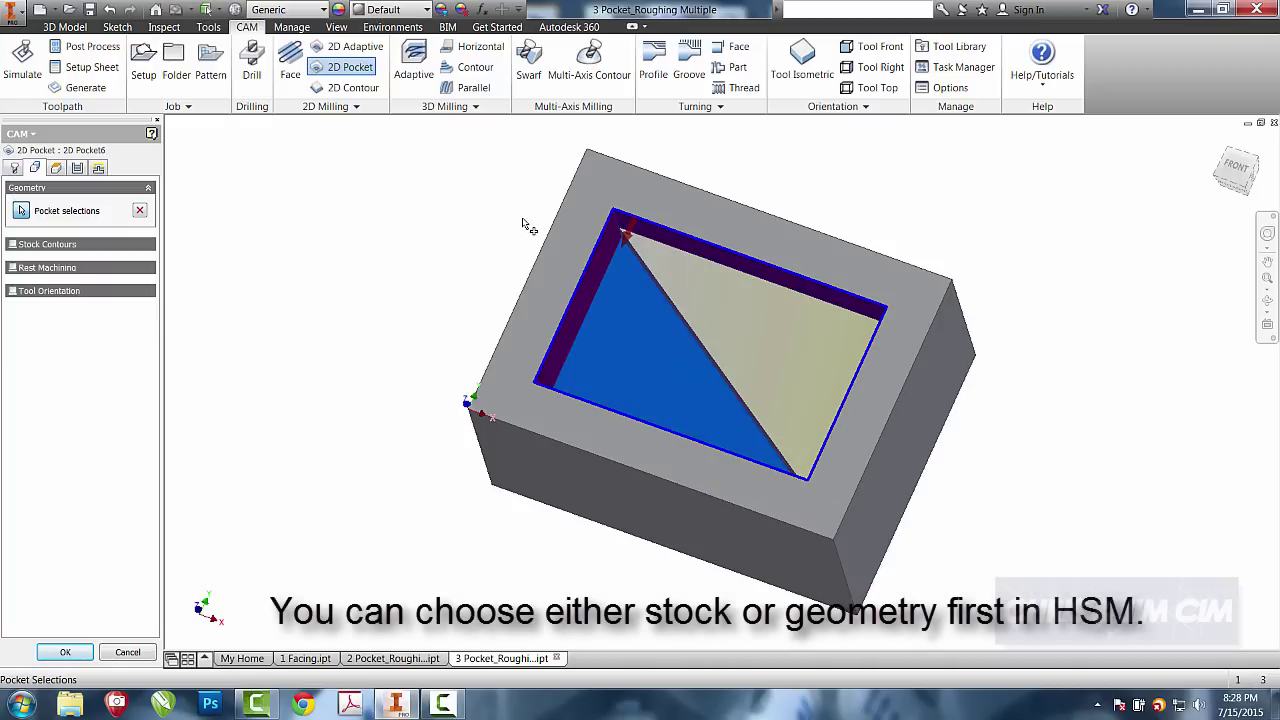
- Select tool #7, the Ø1/2" flat mill, from the WCC-CIM library
{"action": "left_click", "coordinate": [15, 168]}
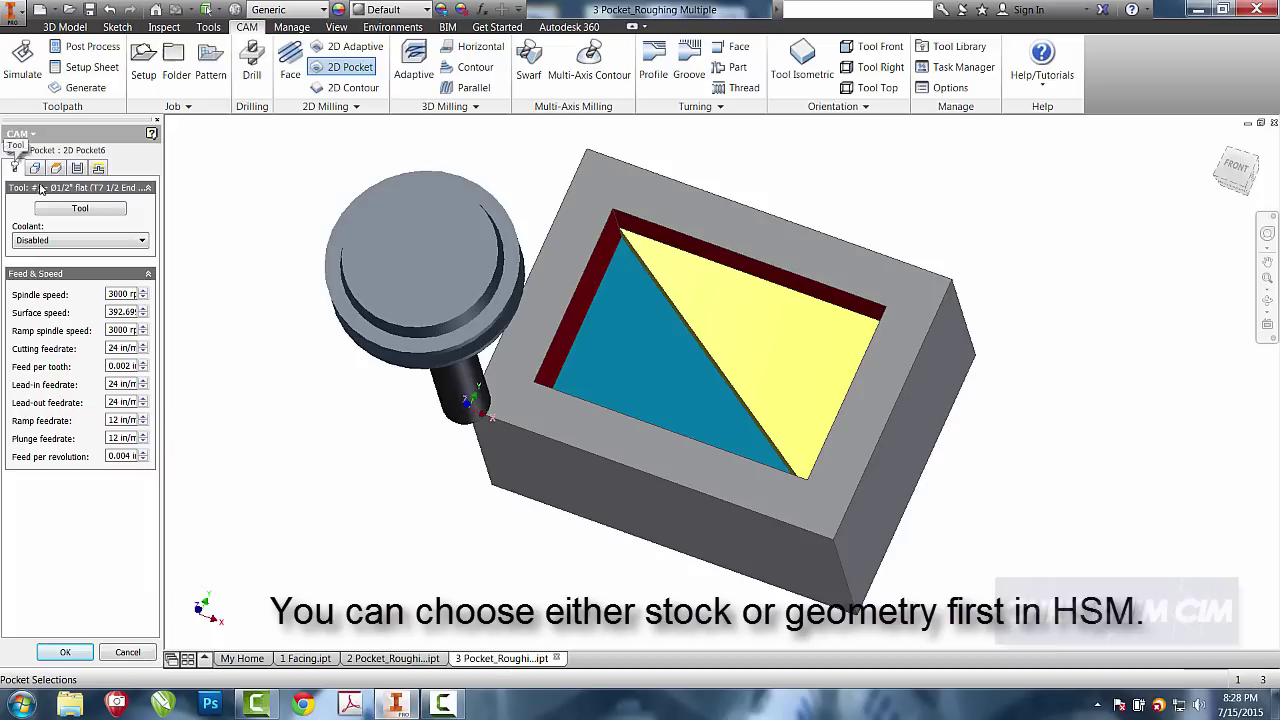
{"action": "left_click", "coordinate": [80, 208]}
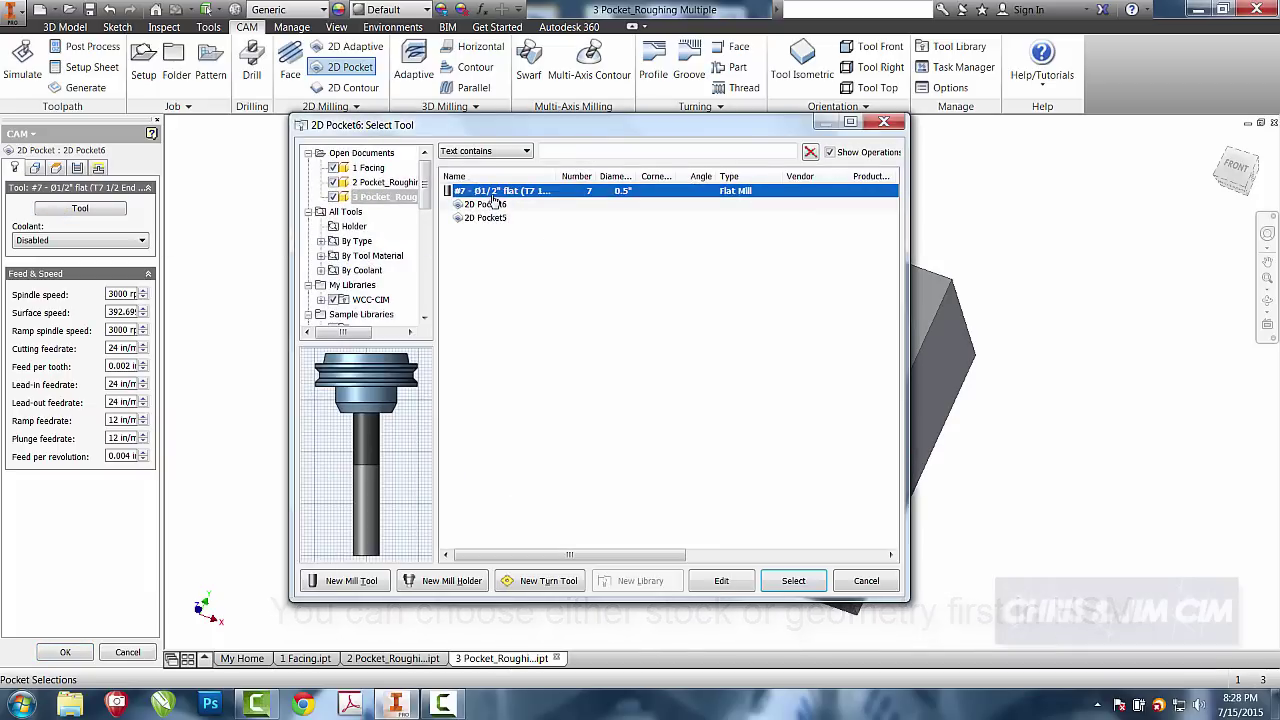
{"action": "left_click", "coordinate": [369, 299]}
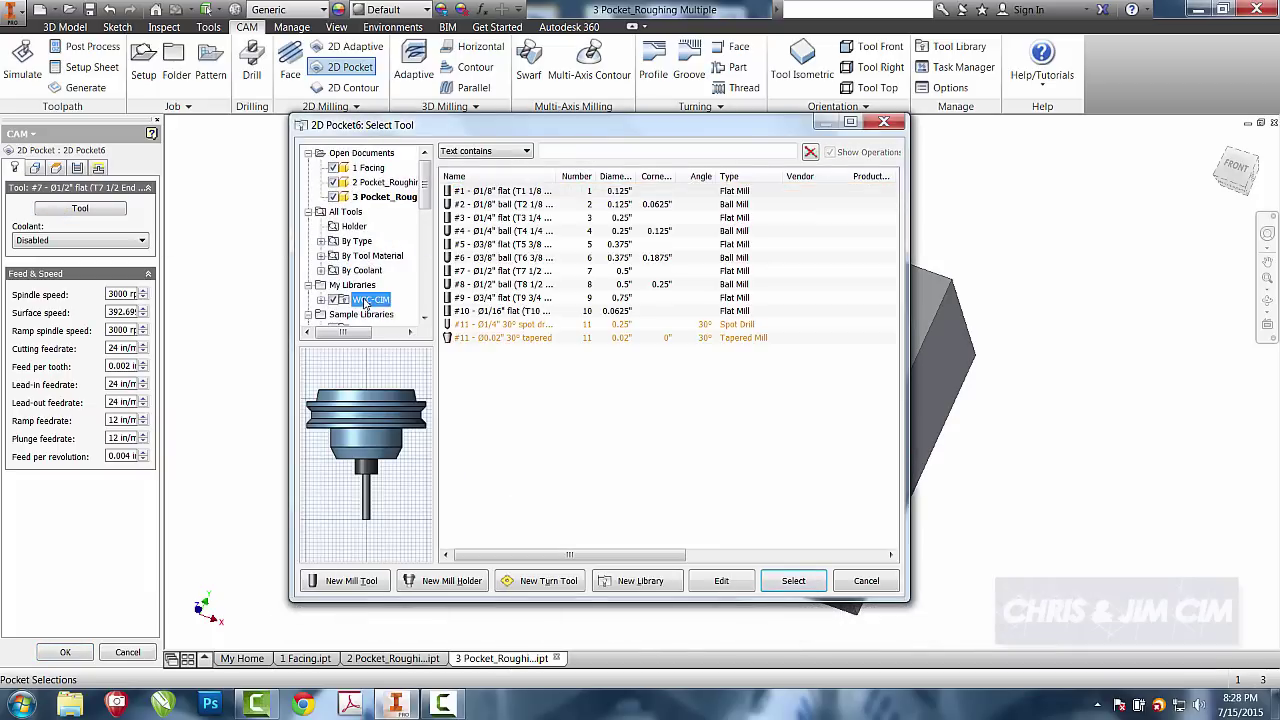
{"action": "left_click", "coordinate": [793, 580]}
{"action": "left_click", "coordinate": [58, 167]}
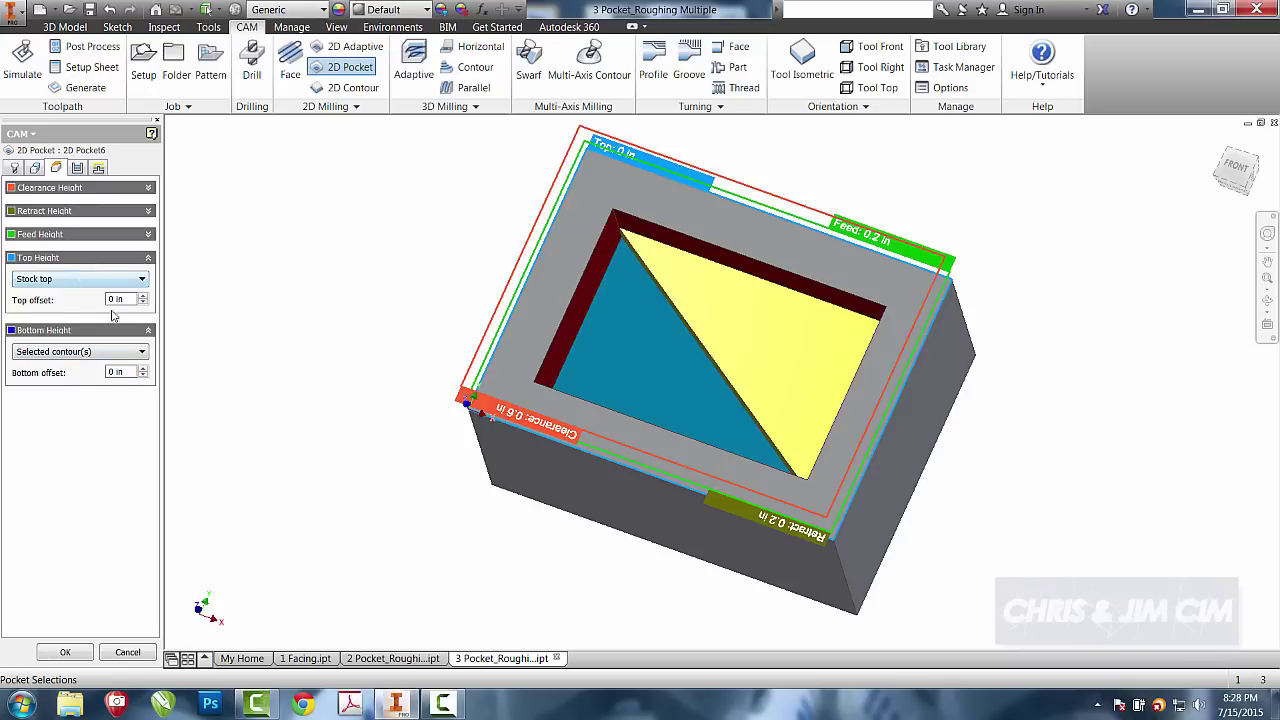
- Set Bottom Height to Selection using the triangular face, giving -0.5 in
{"action": "mouse_move", "coordinate": [97, 356]}
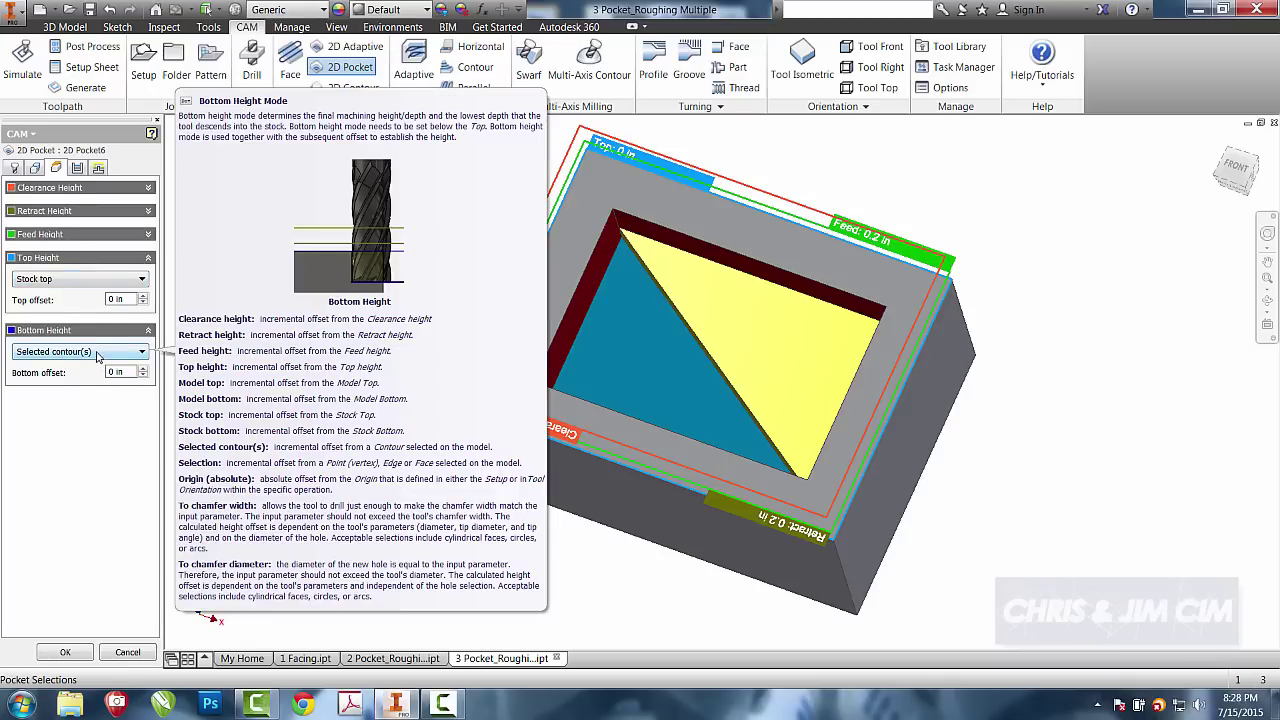
{"action": "left_click", "coordinate": [97, 352]}
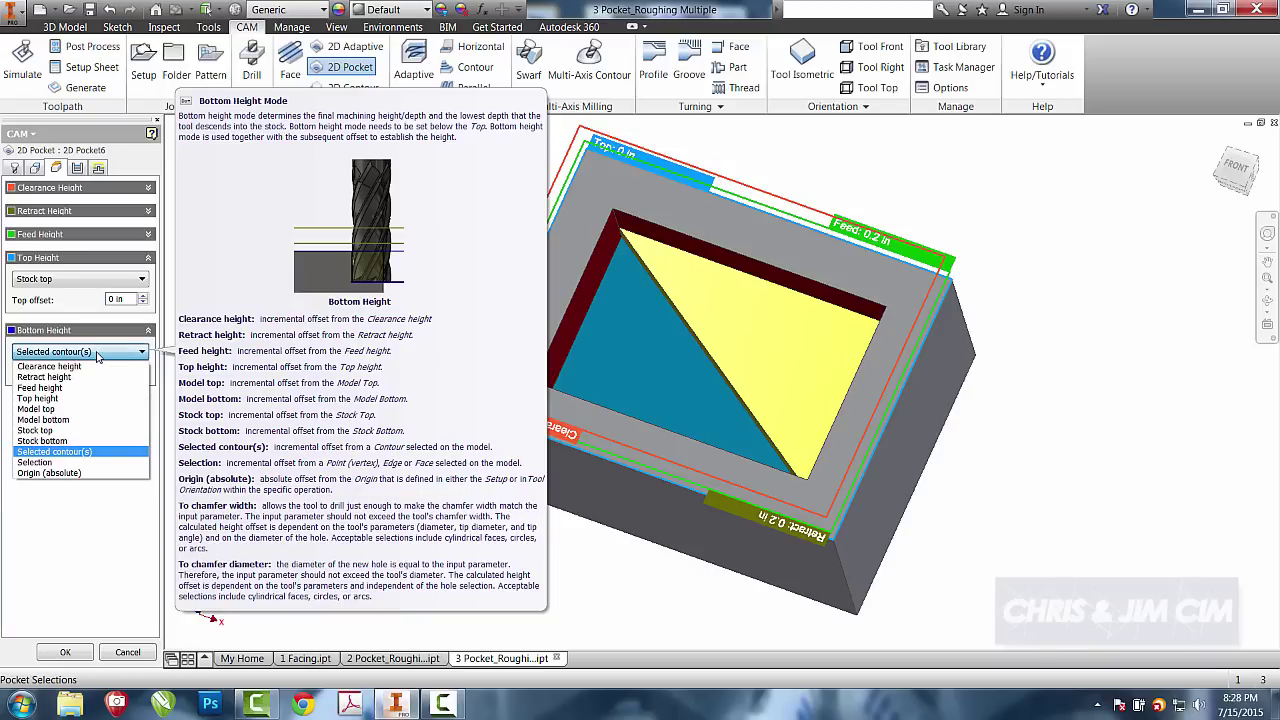
{"action": "left_click", "coordinate": [68, 466]}
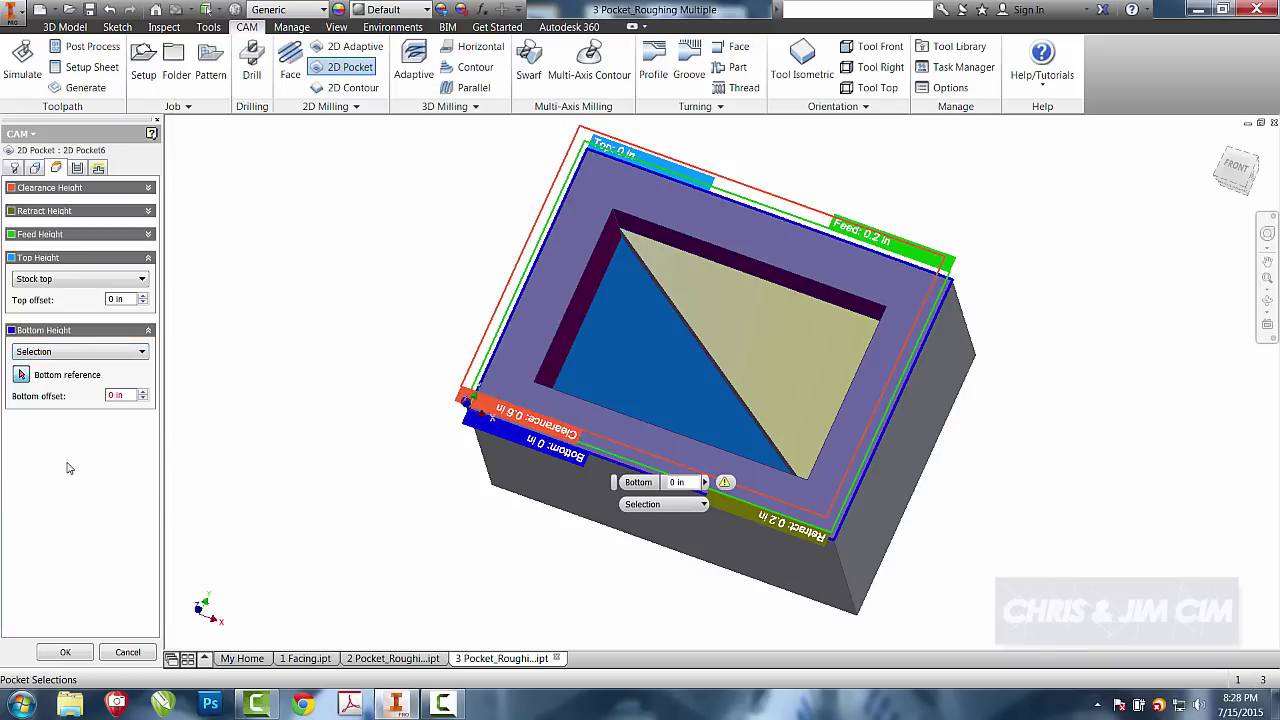
{"action": "left_click", "coordinate": [714, 268]}
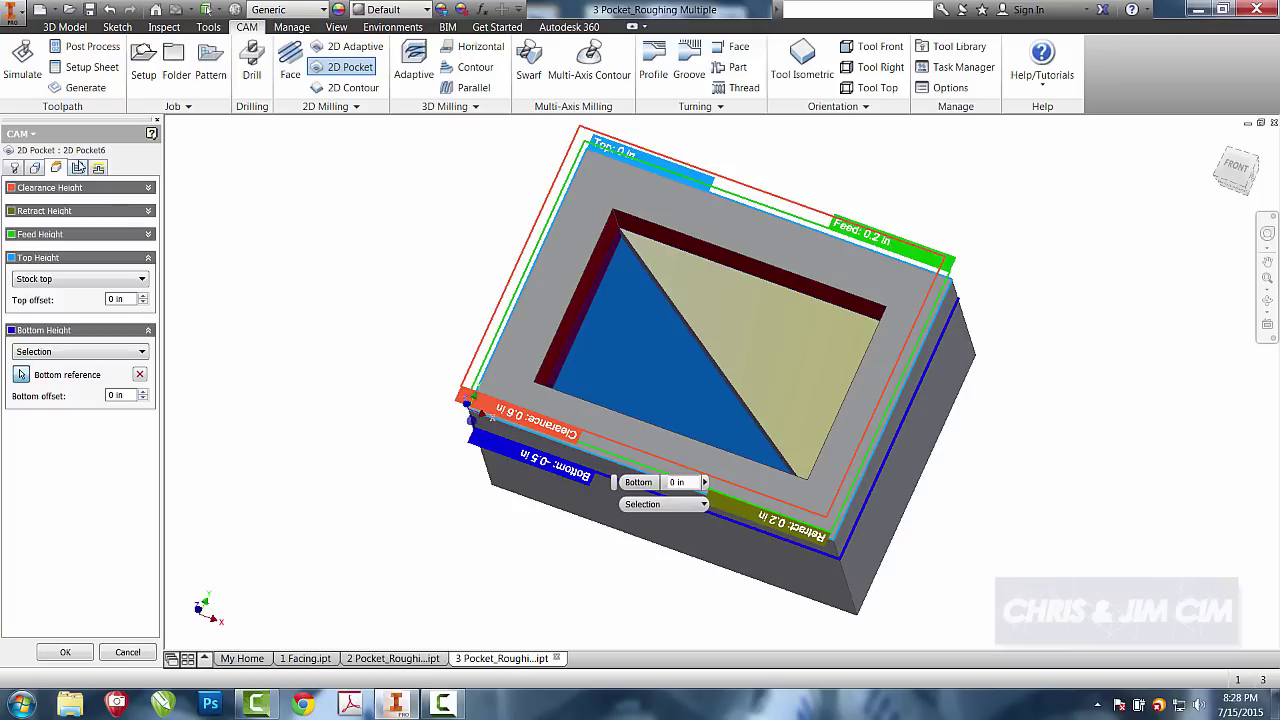
{"action": "left_click", "coordinate": [78, 168]}
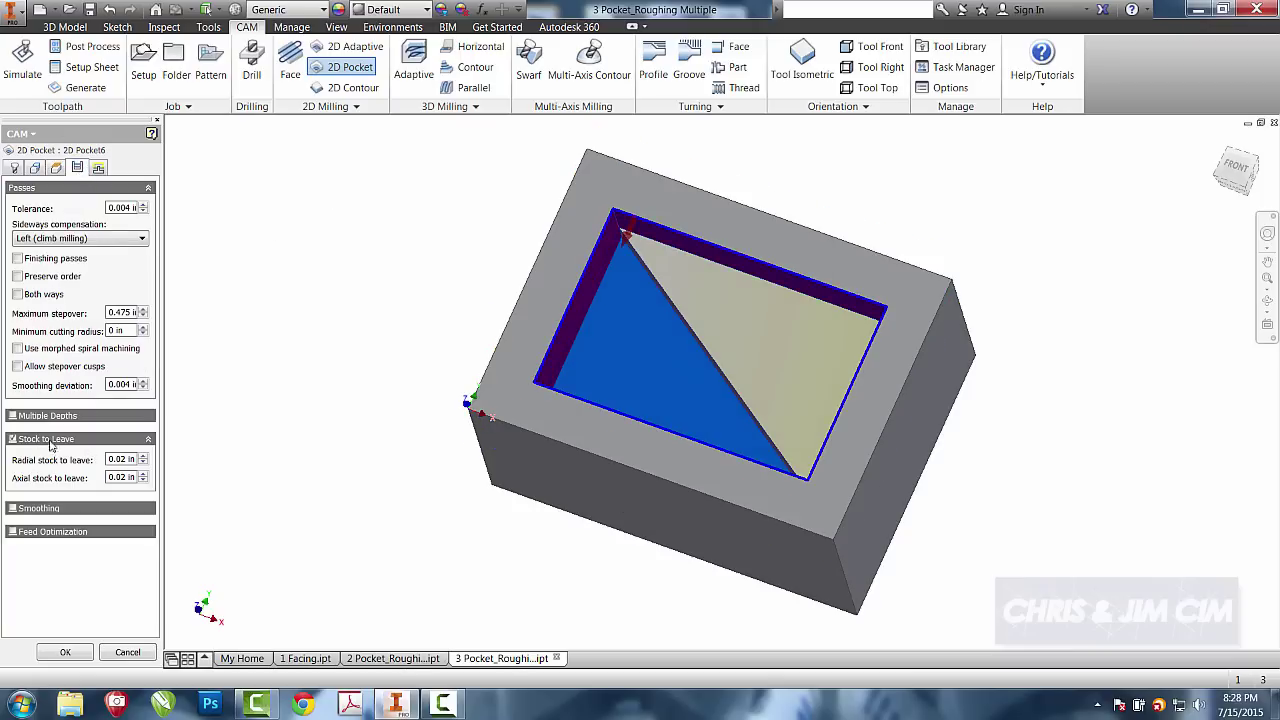
- Disable Stock to Leave, enable Multiple Depths, and set 0.25 in stepdown and stepover
{"action": "left_click", "coordinate": [12, 438]}
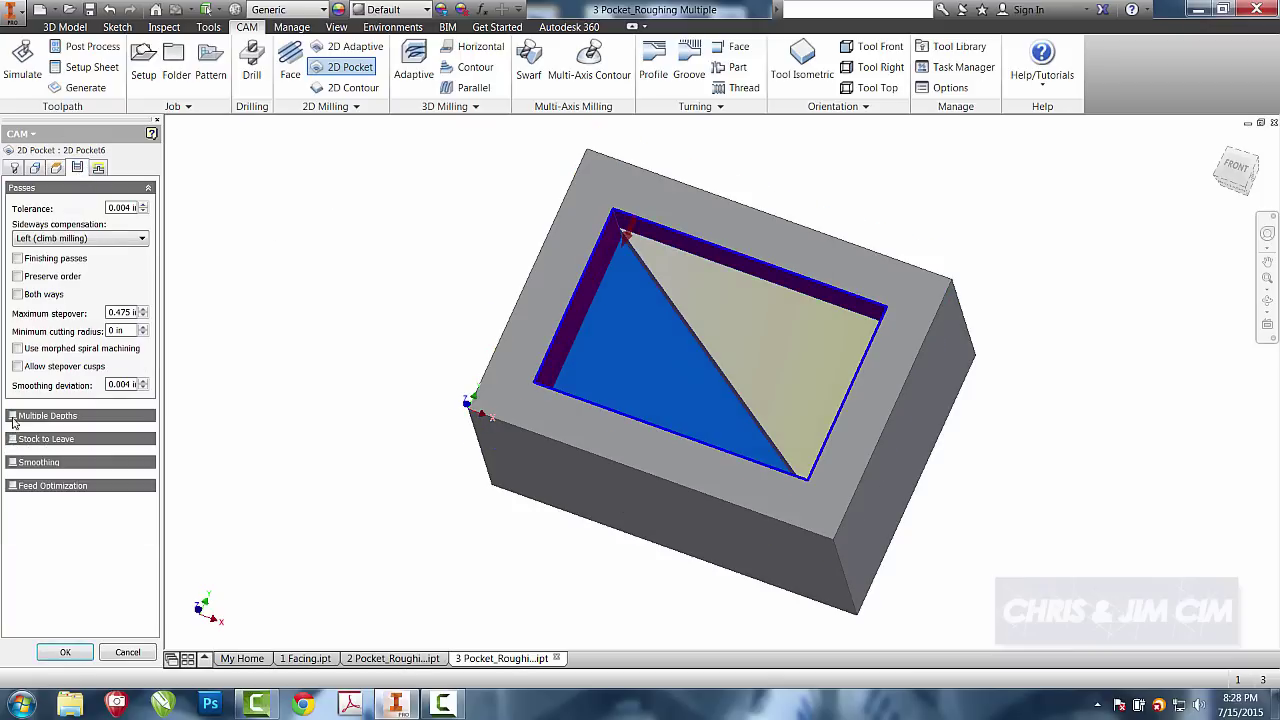
{"action": "left_click", "coordinate": [12, 415]}
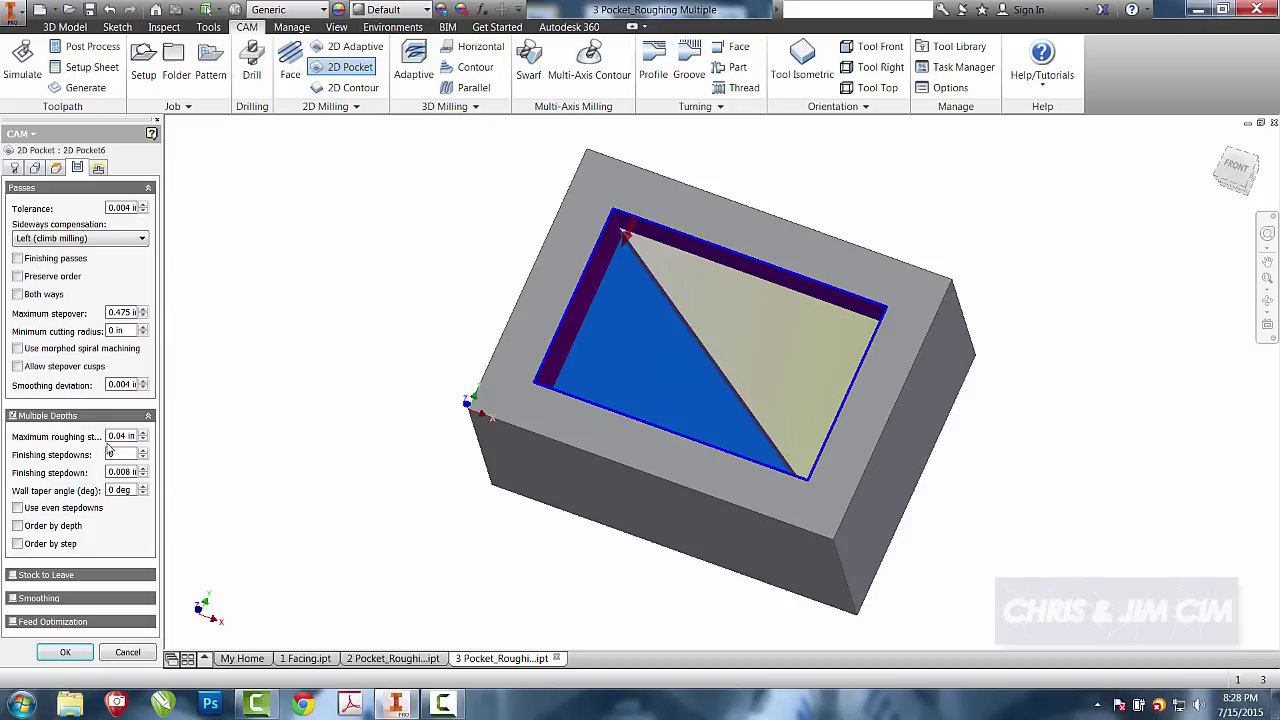
{"action": "left_click_drag", "start_coordinate": [110, 440], "coordinate": [147, 441]}
{"action": "type", "text": ".25"}
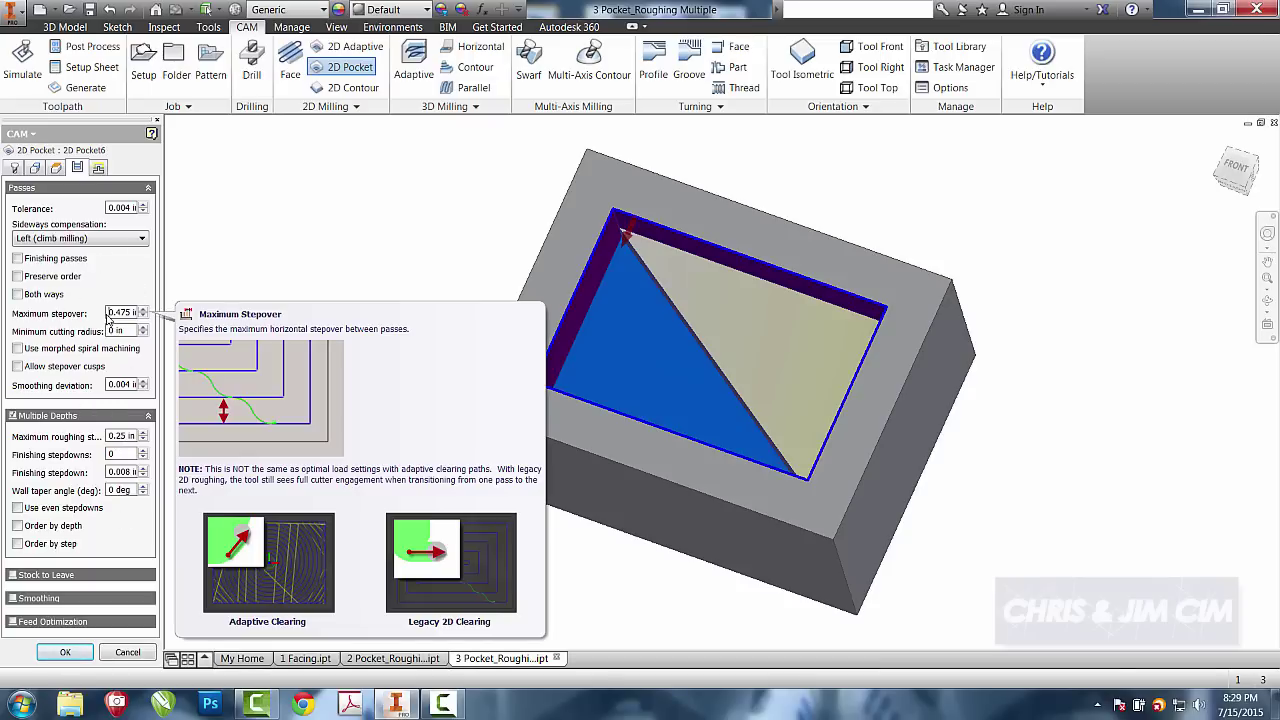
{"action": "left_click", "coordinate": [110, 316]}
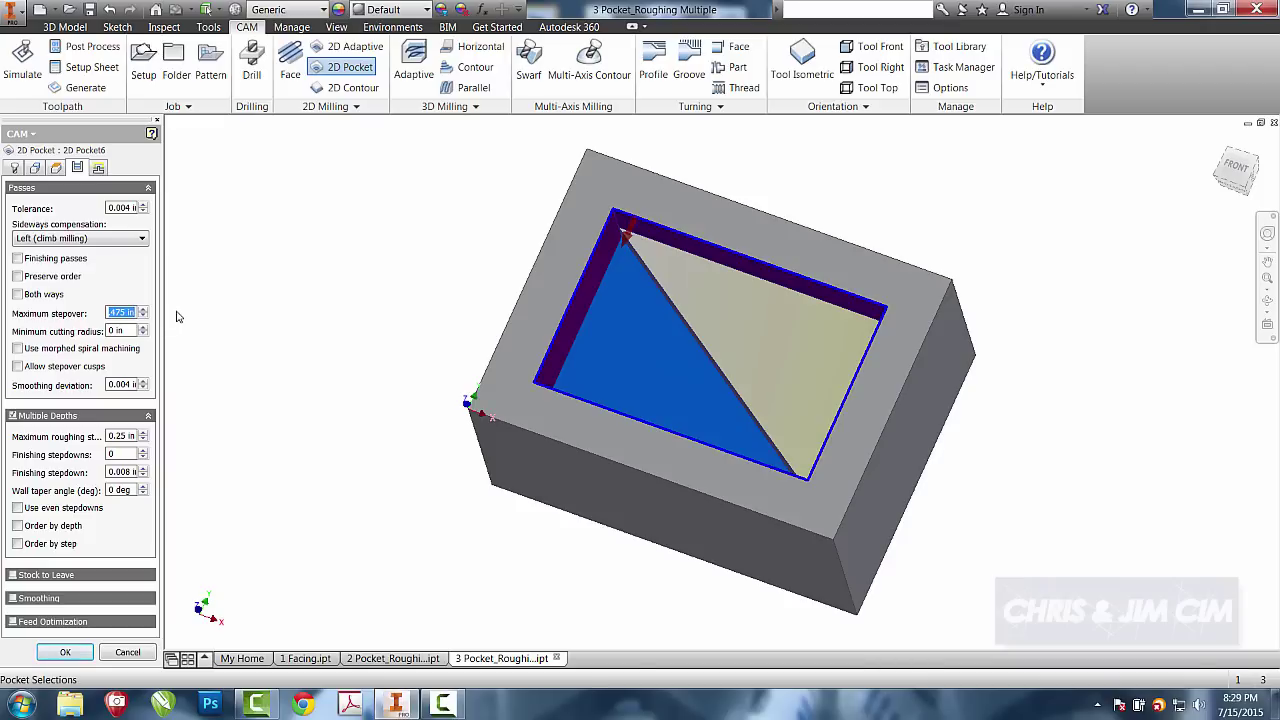
{"action": "type", "text": ".25"}
{"action": "left_click", "coordinate": [99, 168]}
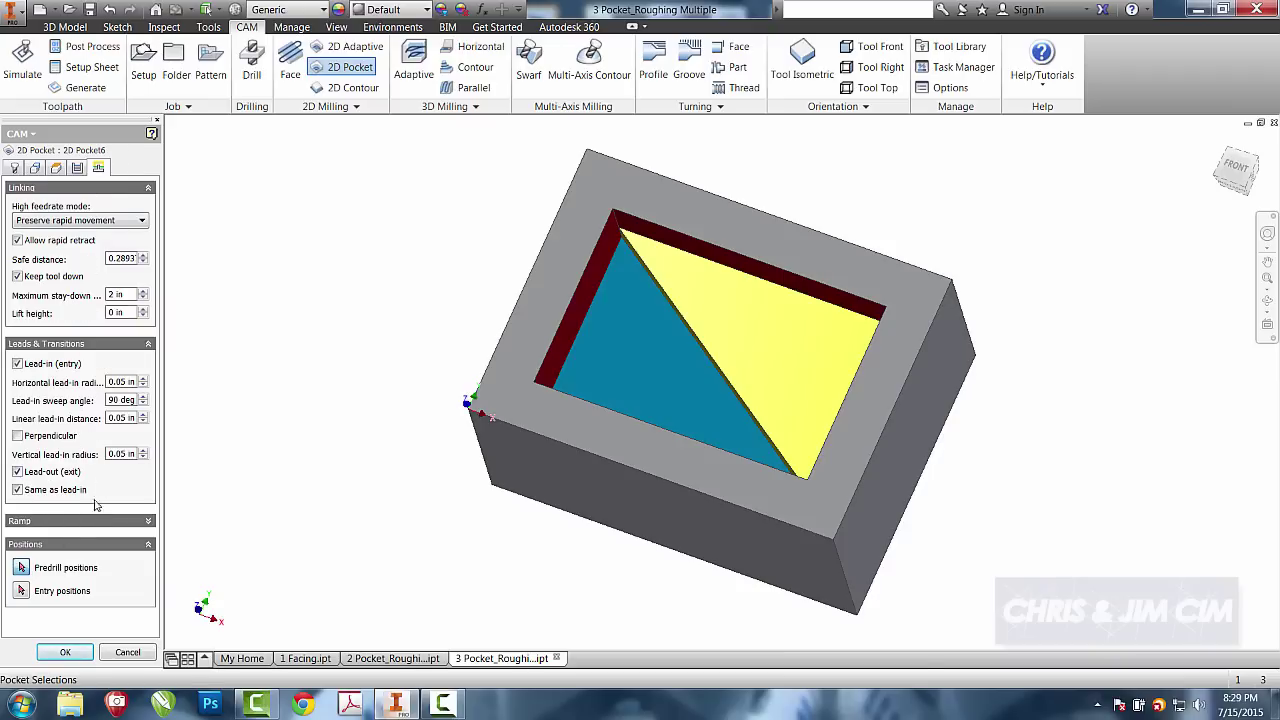
- Generate the 2D Pocket6 toolpath, play its simulation, then close the simulation
{"action": "left_click", "coordinate": [65, 652]}
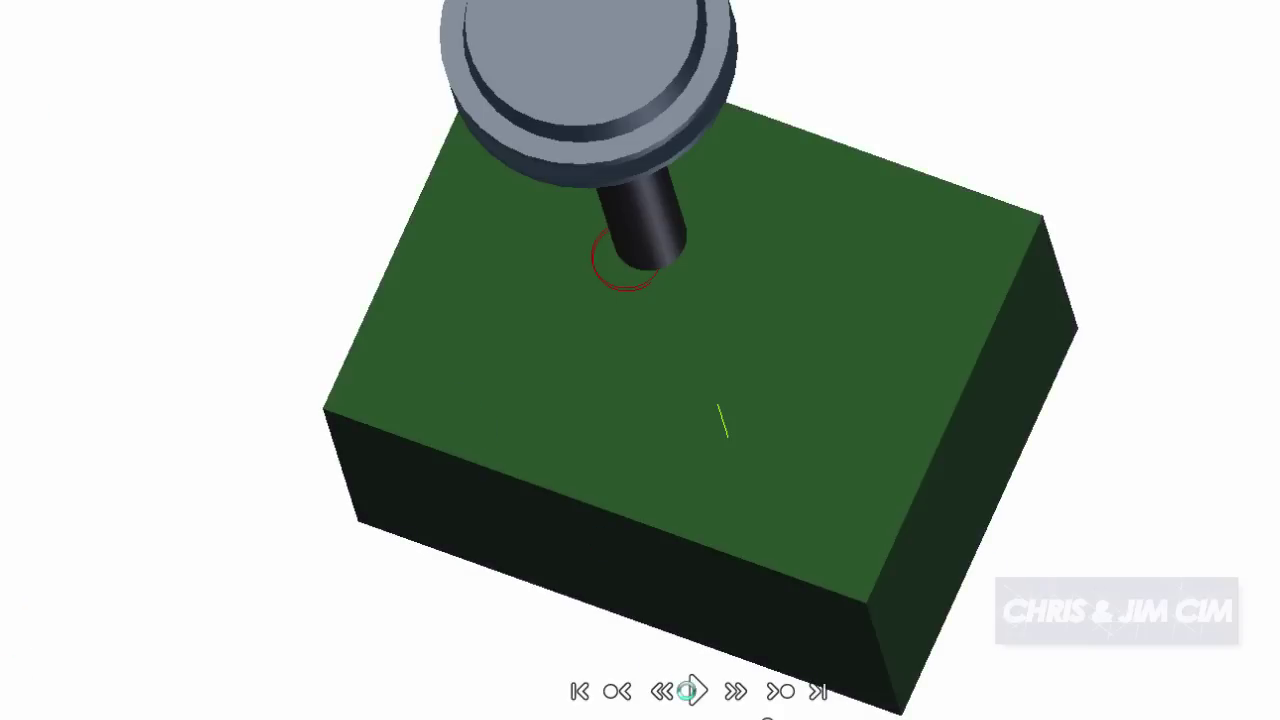
{"action": "left_click", "coordinate": [688, 691]}
{"action": "left_click", "coordinate": [690, 691]}
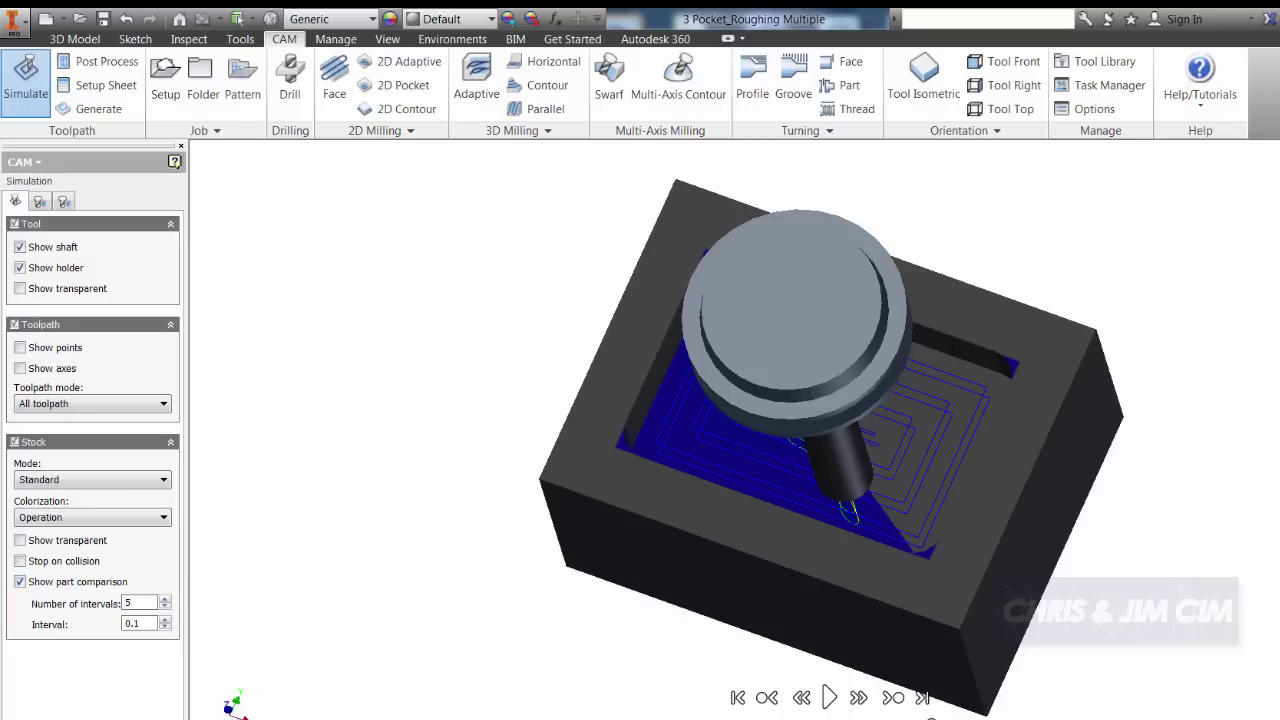
{"action": "middle_click_drag", "start_coordinate": [950, 560], "coordinate": [946, 424], "text": "shift"}
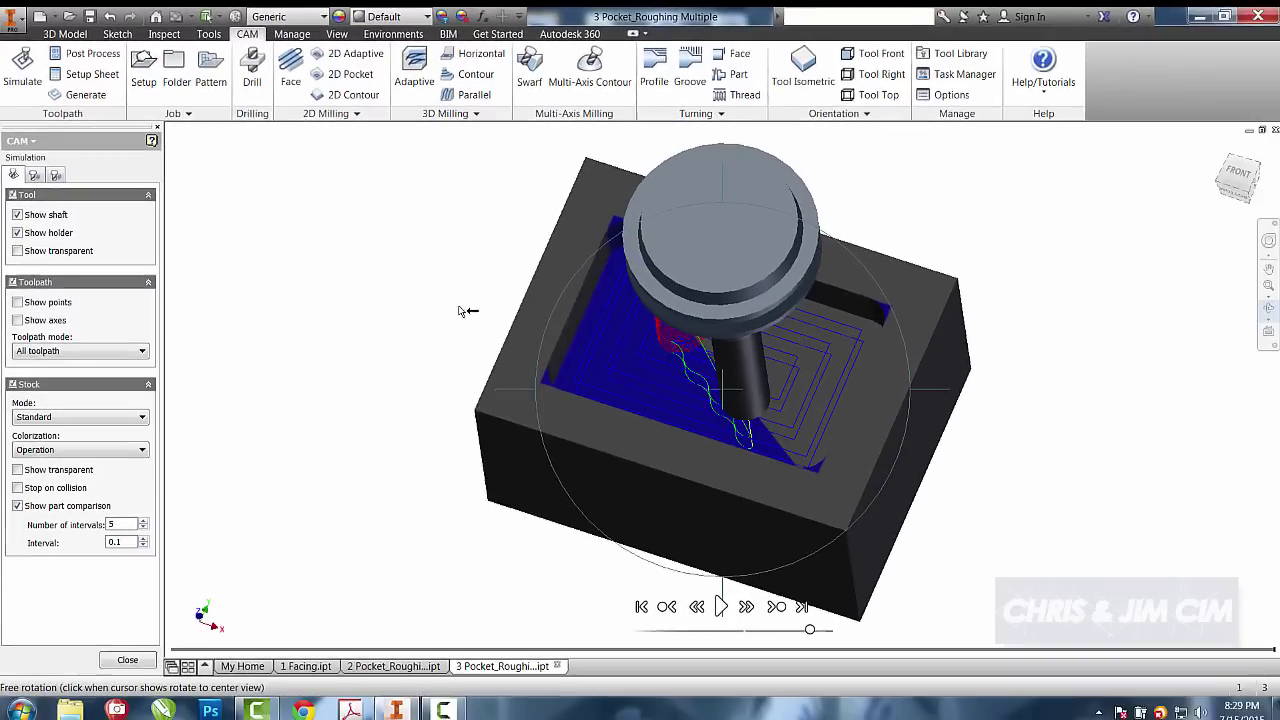
{"action": "right_click", "coordinate": [458, 305]}
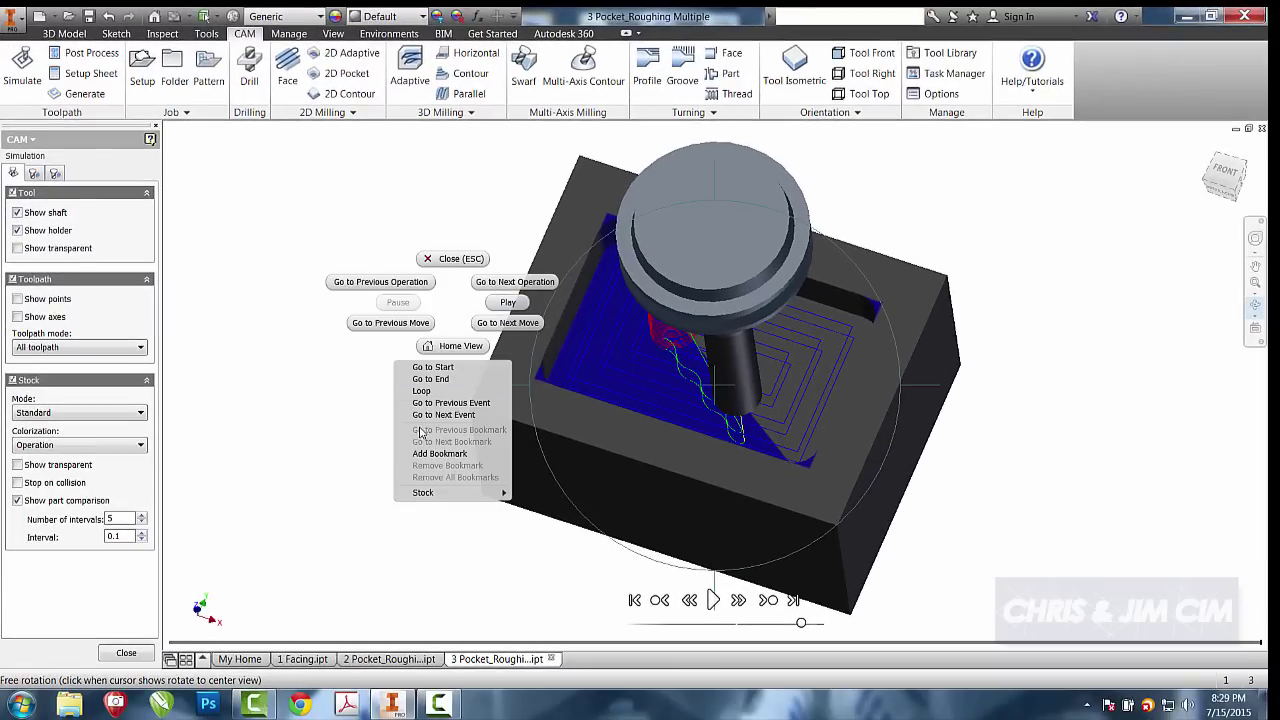
{"action": "left_click", "coordinate": [229, 507]}
{"action": "left_click", "coordinate": [126, 652]}
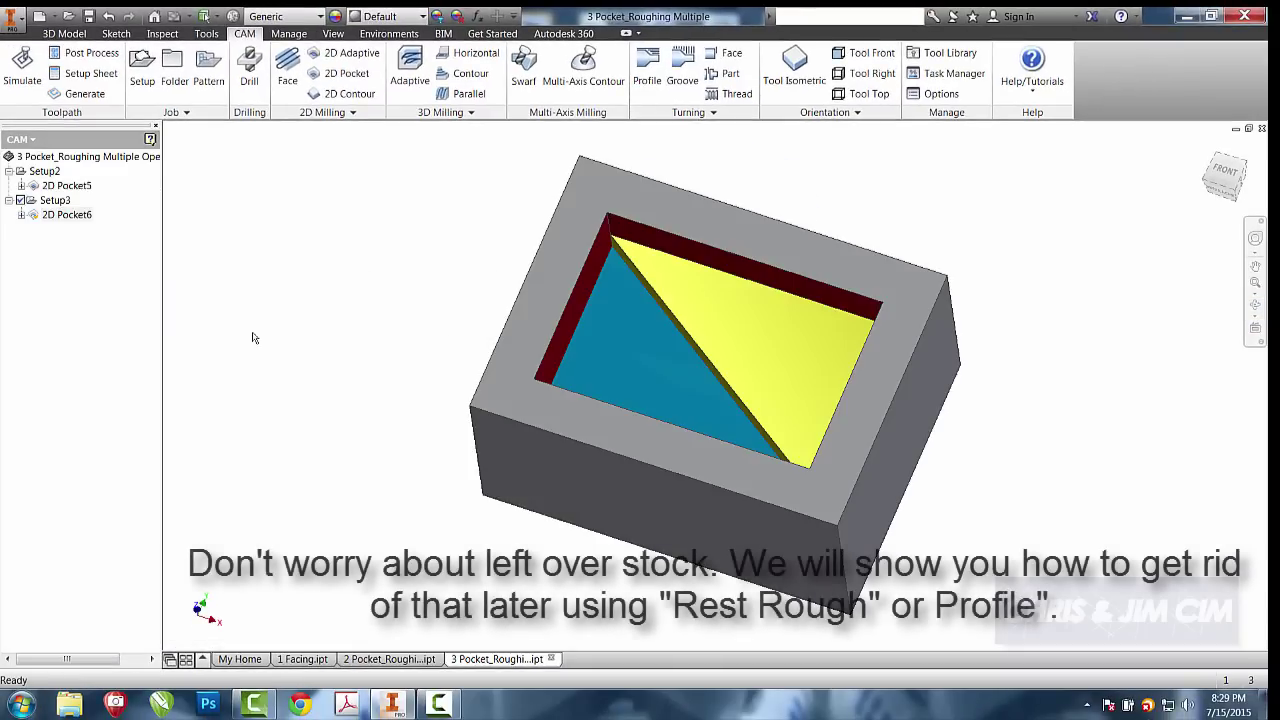
- Add a 2D Pocket on the blue triangle with multiple depths, no stock, 0.25 in stepdown and stepover
{"action": "left_click", "coordinate": [339, 76]}
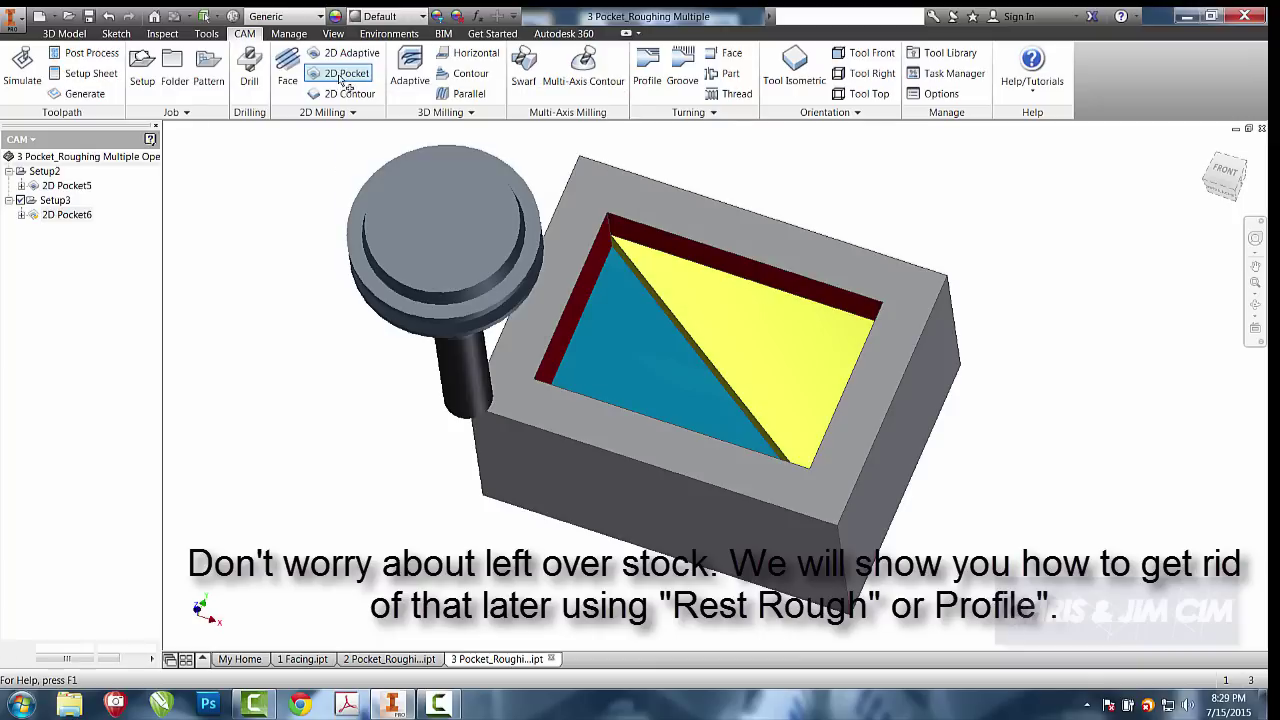
{"action": "left_click", "coordinate": [640, 348]}
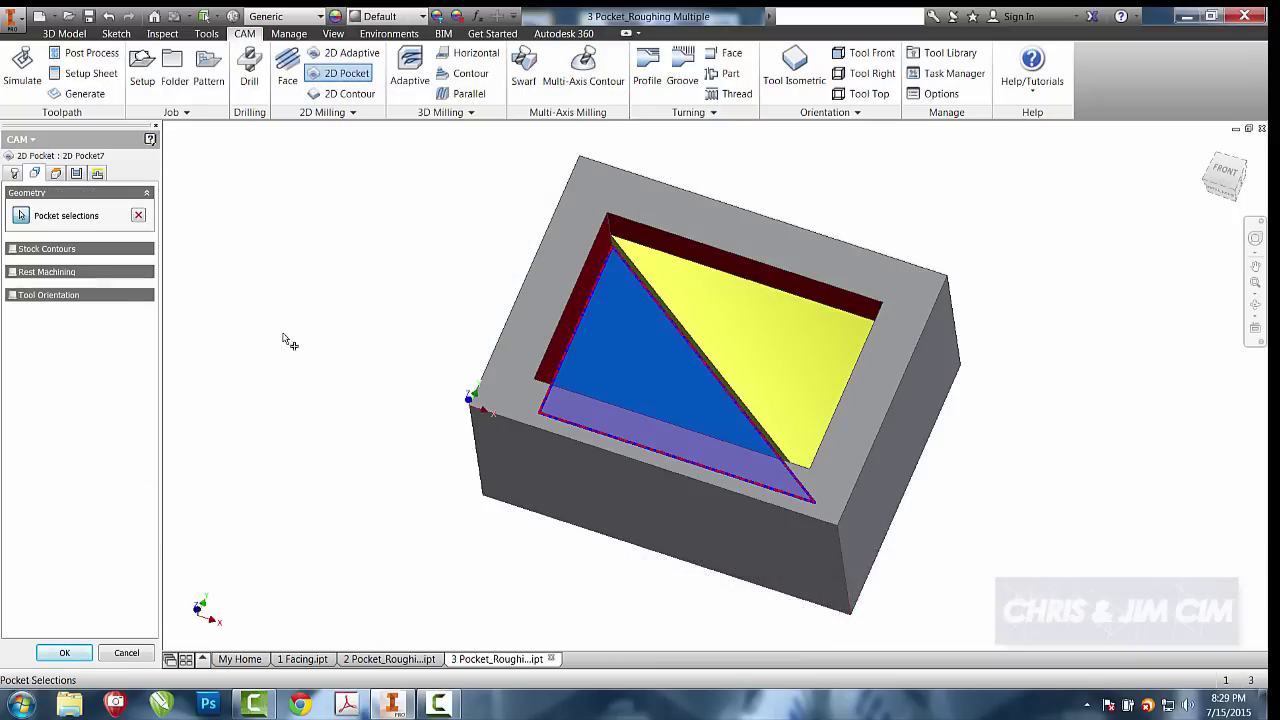
{"action": "left_click", "coordinate": [76, 174]}
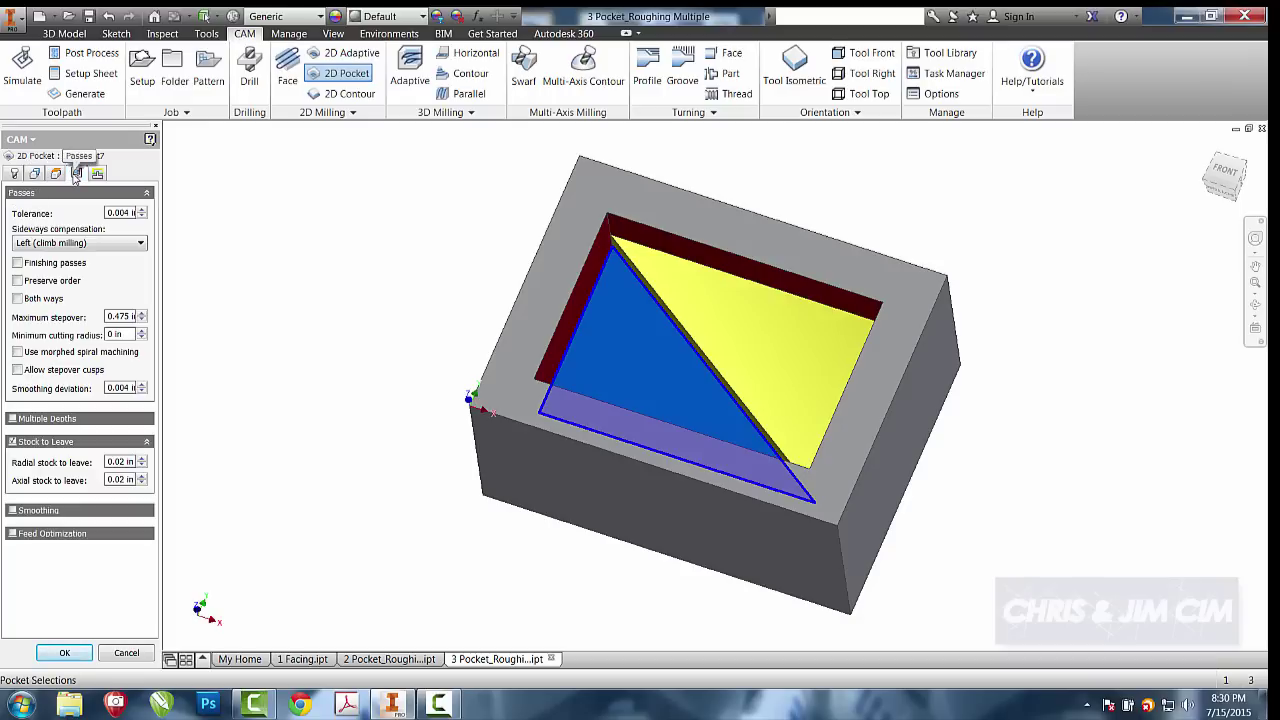
{"action": "left_click", "coordinate": [17, 446]}
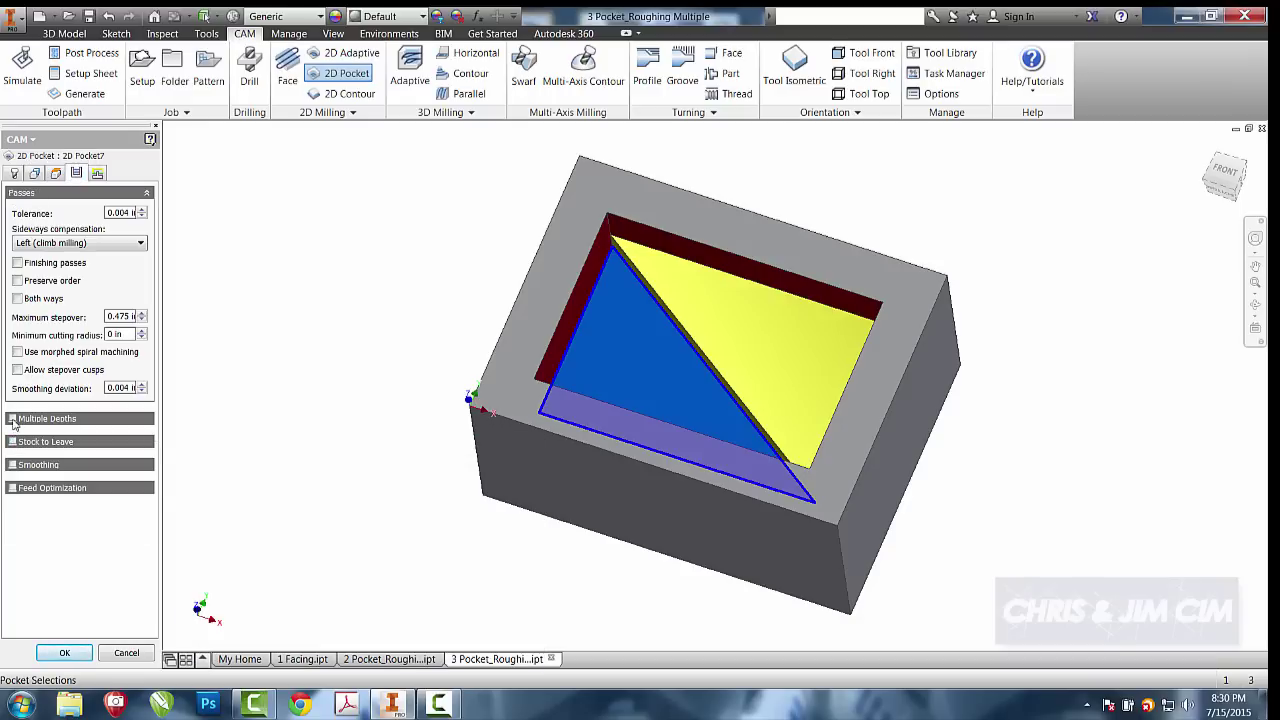
{"action": "left_click", "coordinate": [12, 418]}
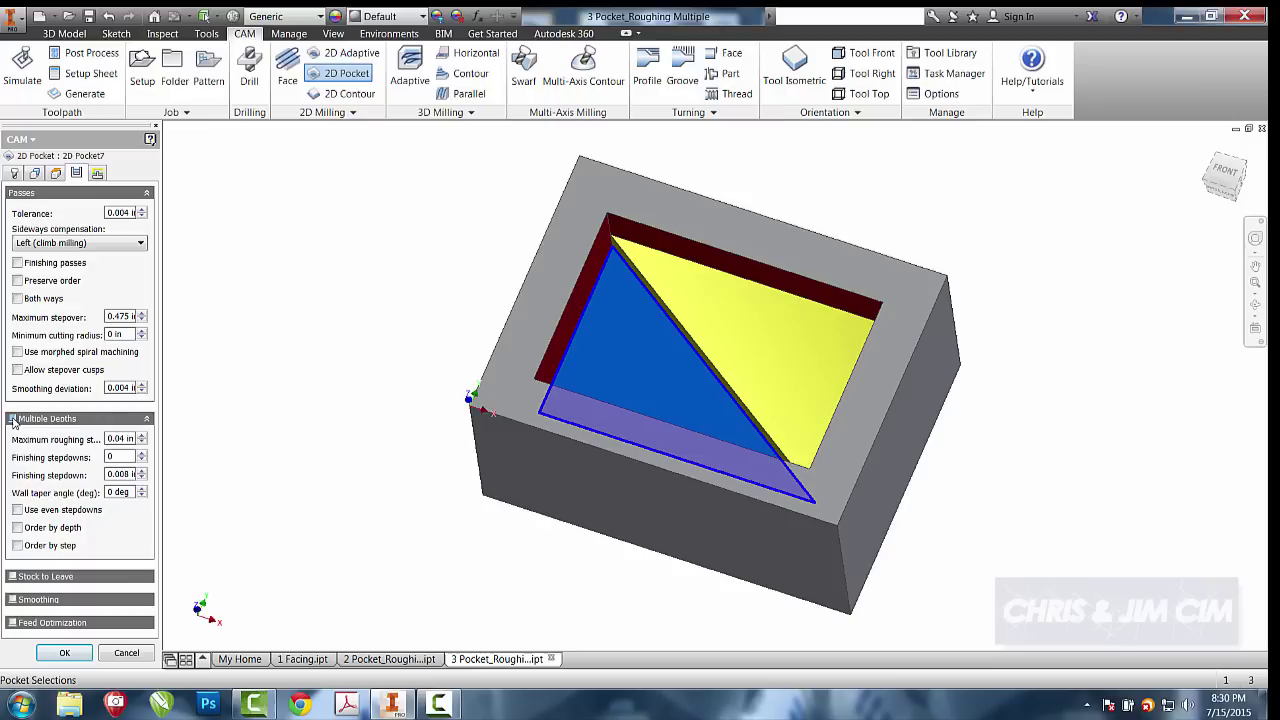
{"action": "double_click", "coordinate": [112, 444]}
{"action": "type", "text": ".25"}
{"action": "double_click", "coordinate": [111, 317]}
{"action": "type", "text": ".2"}
- Generate 2D Pocket7's toolpath and simulate it alone at a faster playback speed
{"action": "left_click", "coordinate": [66, 653]}
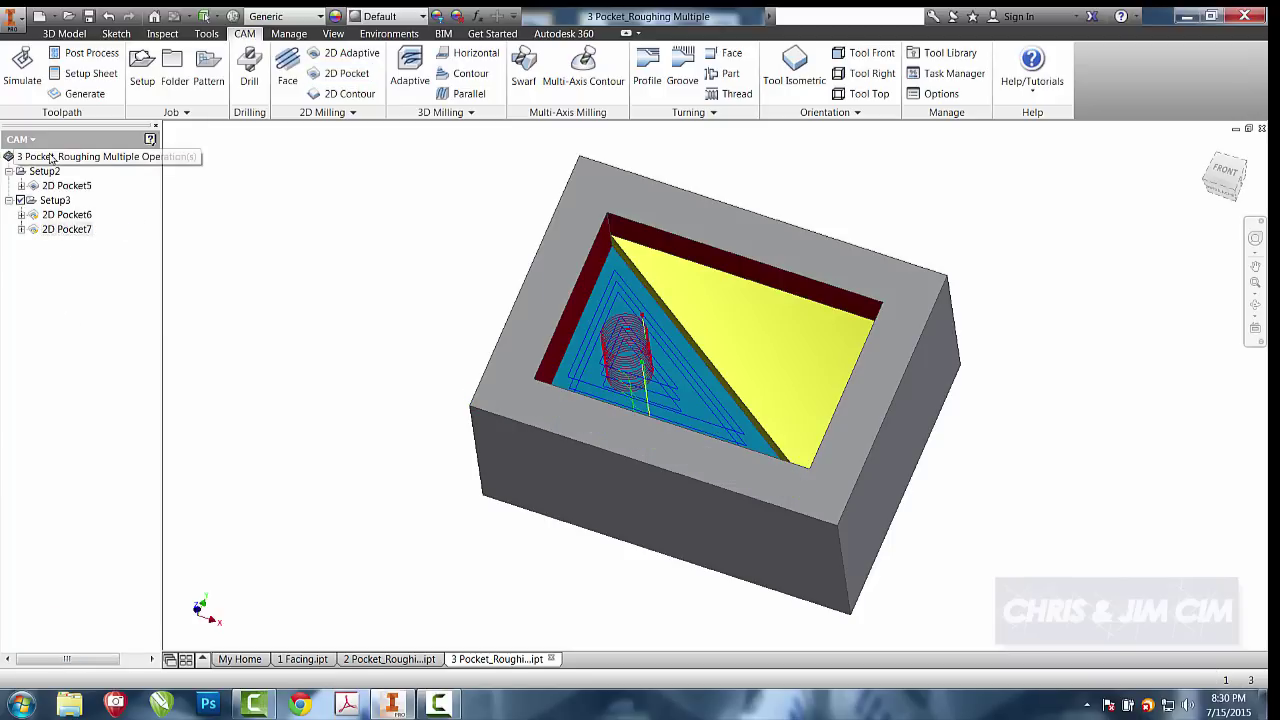
{"action": "left_click", "coordinate": [60, 230]}
{"action": "left_click", "coordinate": [24, 94]}
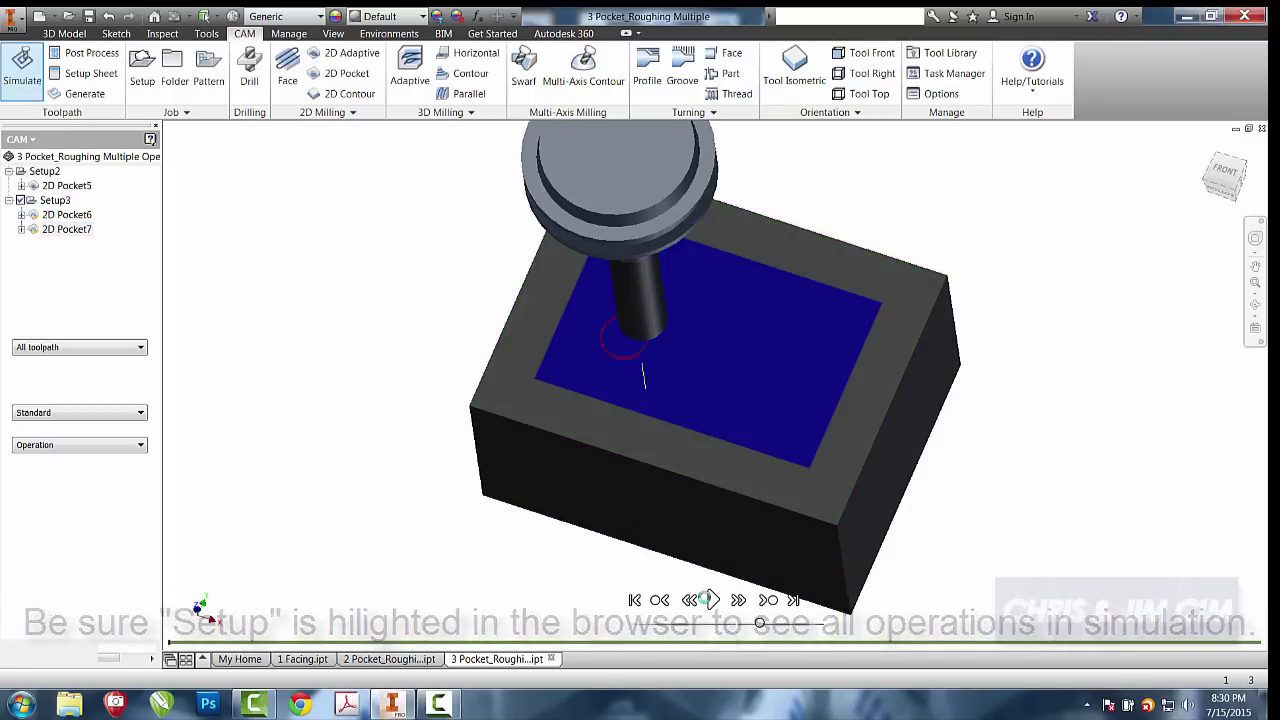
{"action": "left_click", "coordinate": [710, 599]}
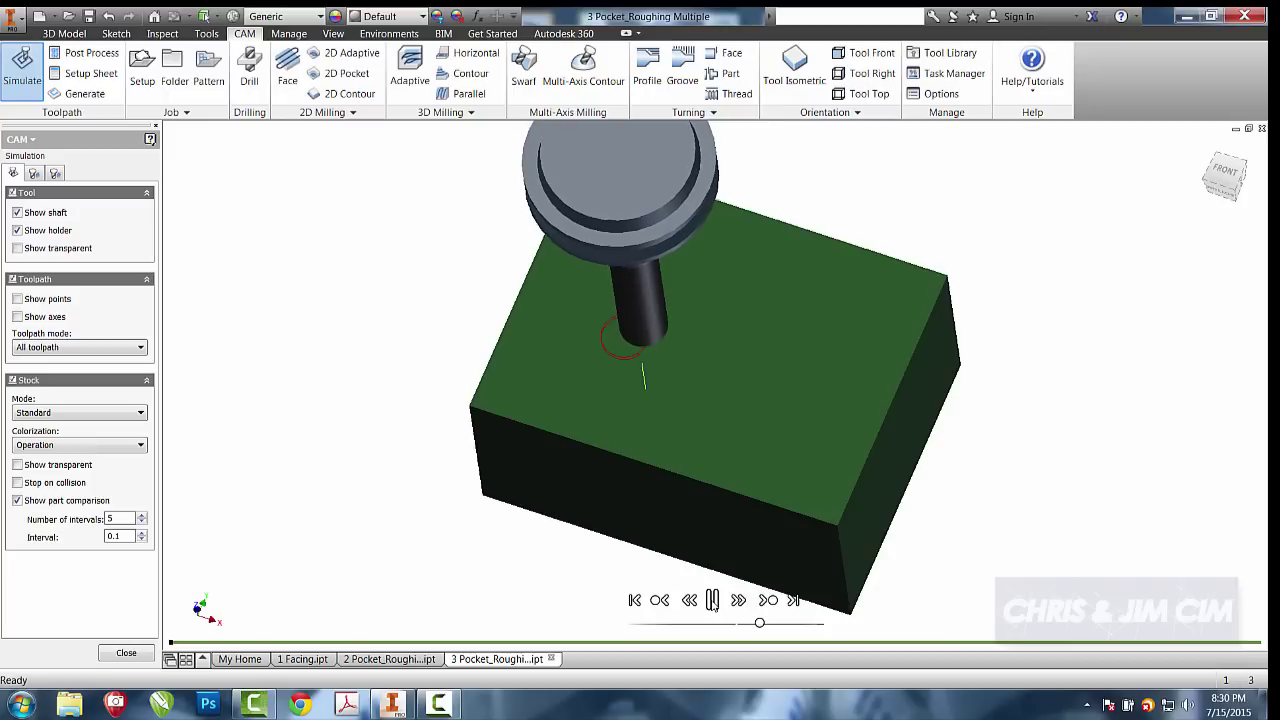
{"action": "left_click_drag", "start_coordinate": [760, 626], "coordinate": [801, 624]}
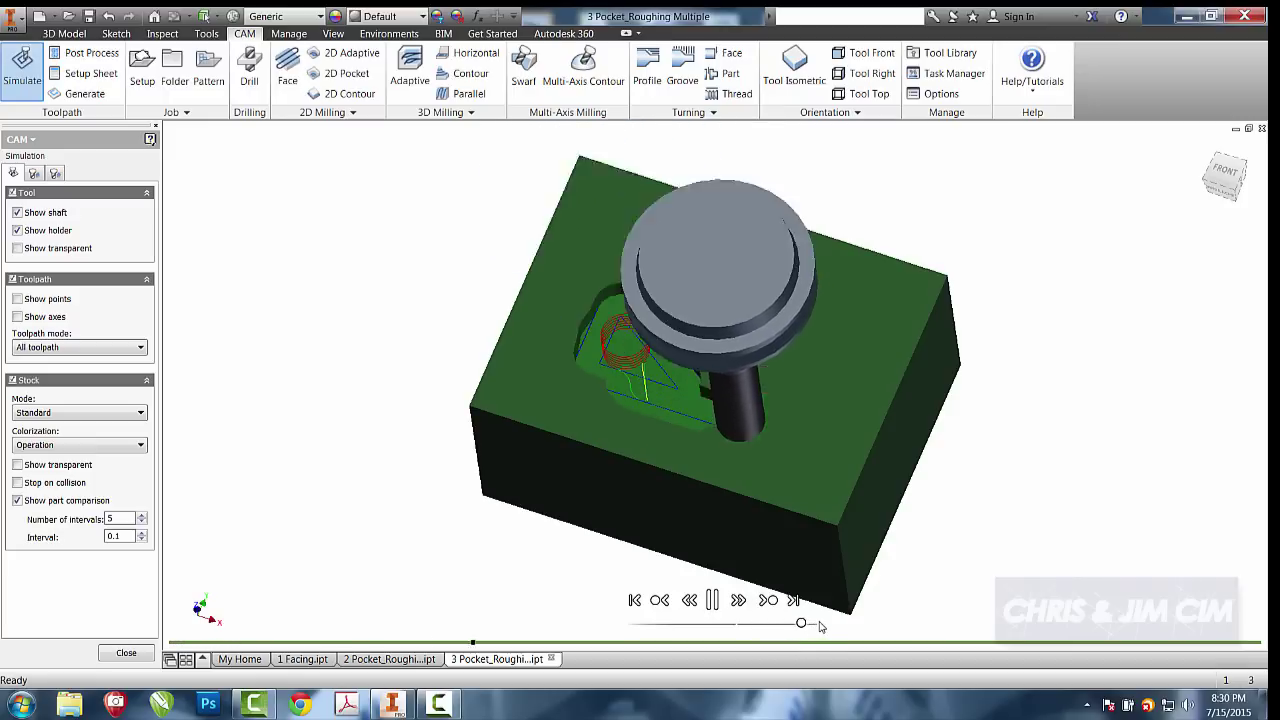
- Simulate all of Setup3 so both pocket toolpaths replay together, then tilt the view
{"action": "left_click", "coordinate": [126, 654]}
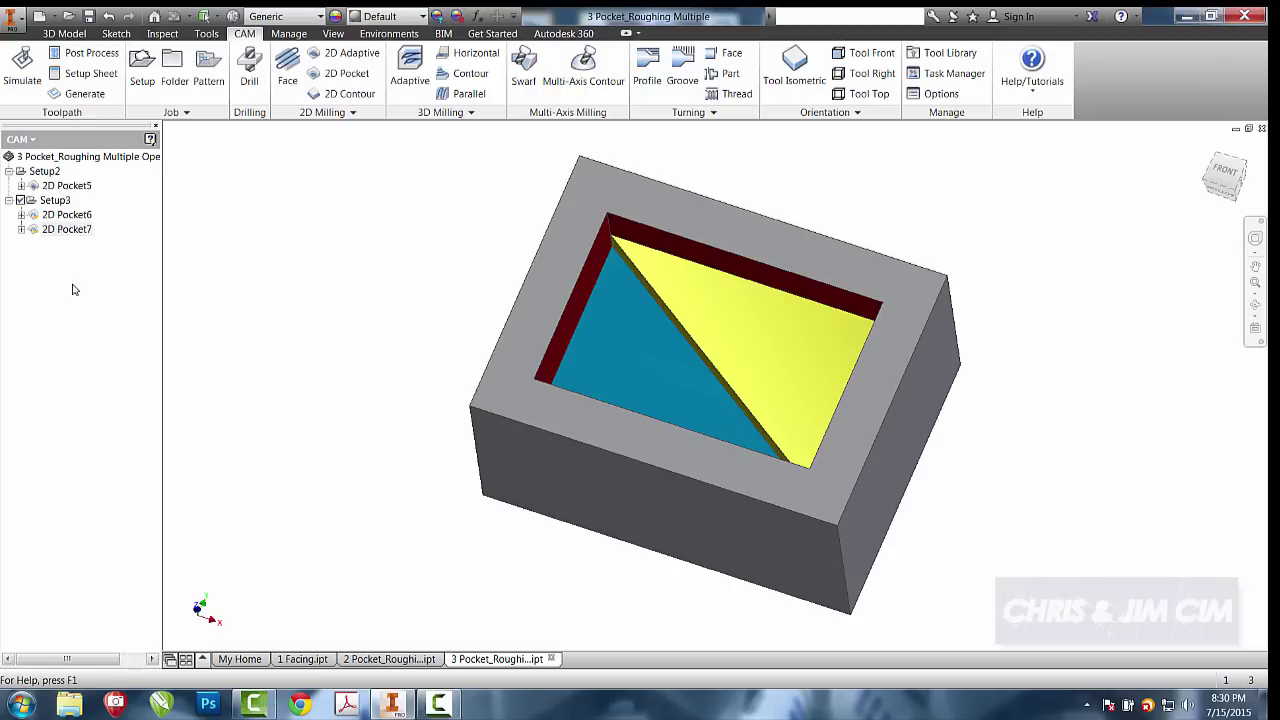
{"action": "left_click", "coordinate": [50, 200]}
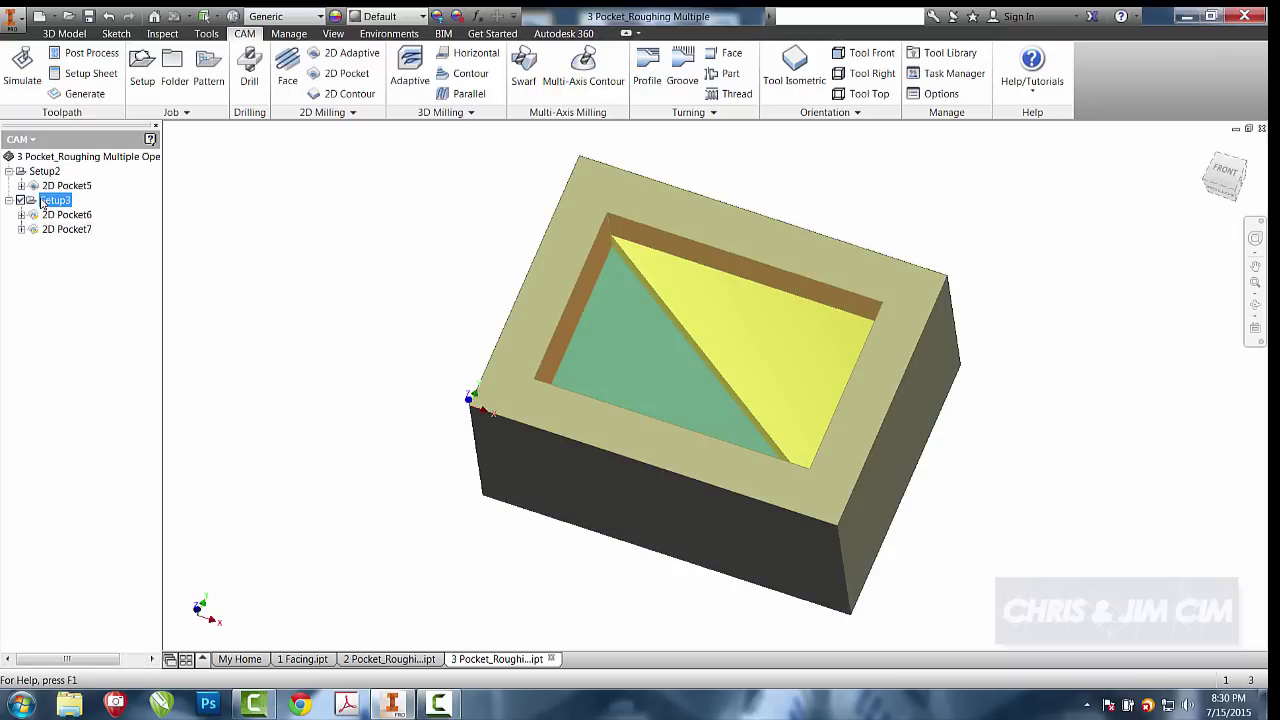
{"action": "left_click", "coordinate": [23, 72]}
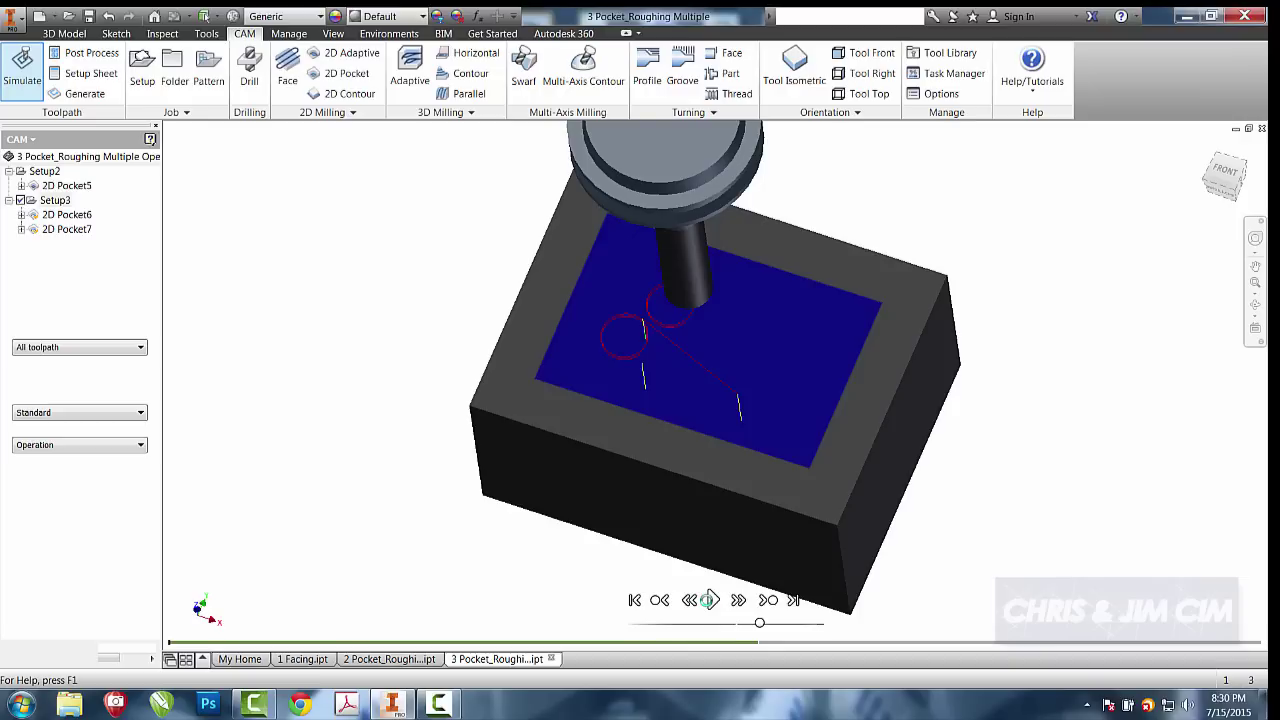
{"action": "left_click", "coordinate": [708, 600]}
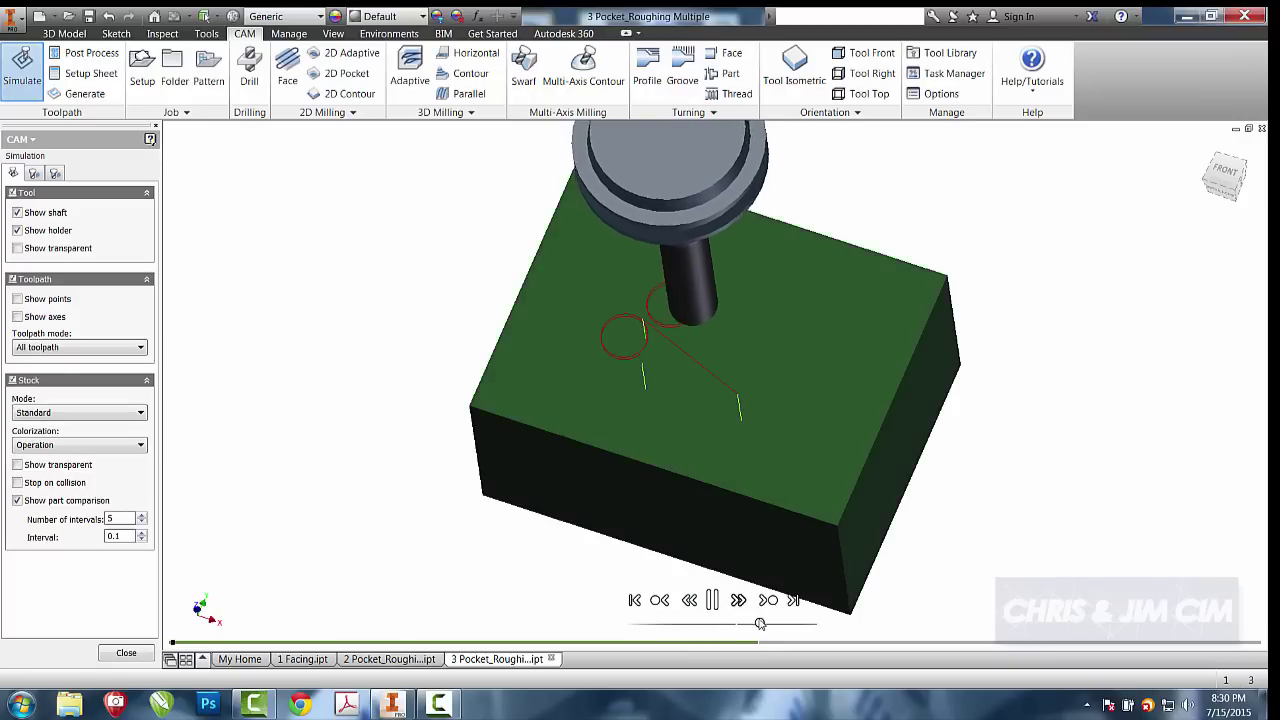
{"action": "left_click", "coordinate": [816, 641]}
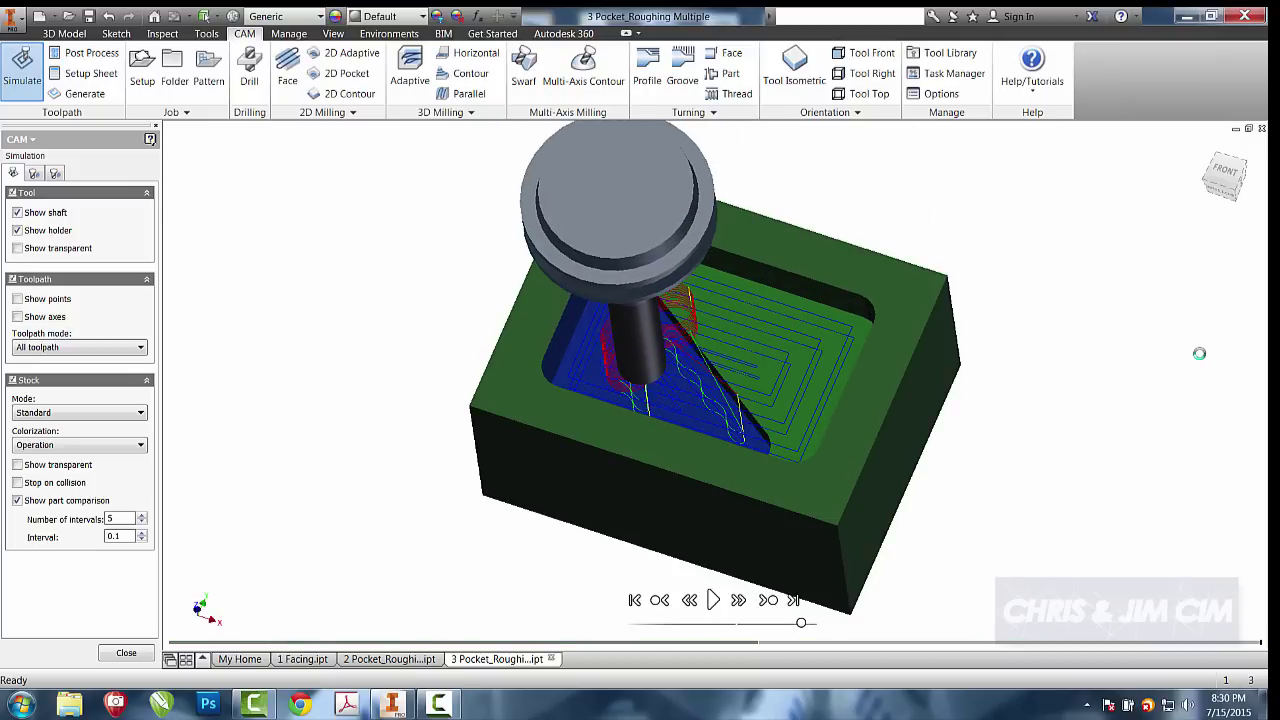
{"action": "left_click", "coordinate": [1256, 305]}
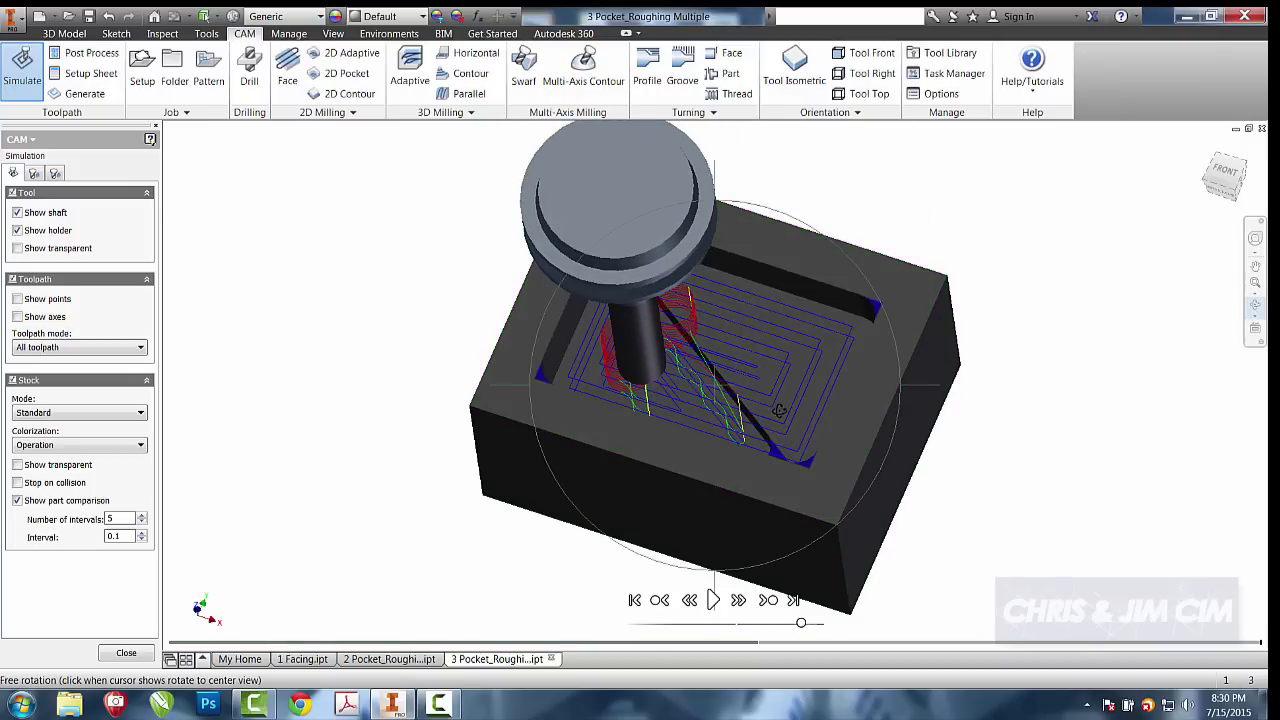